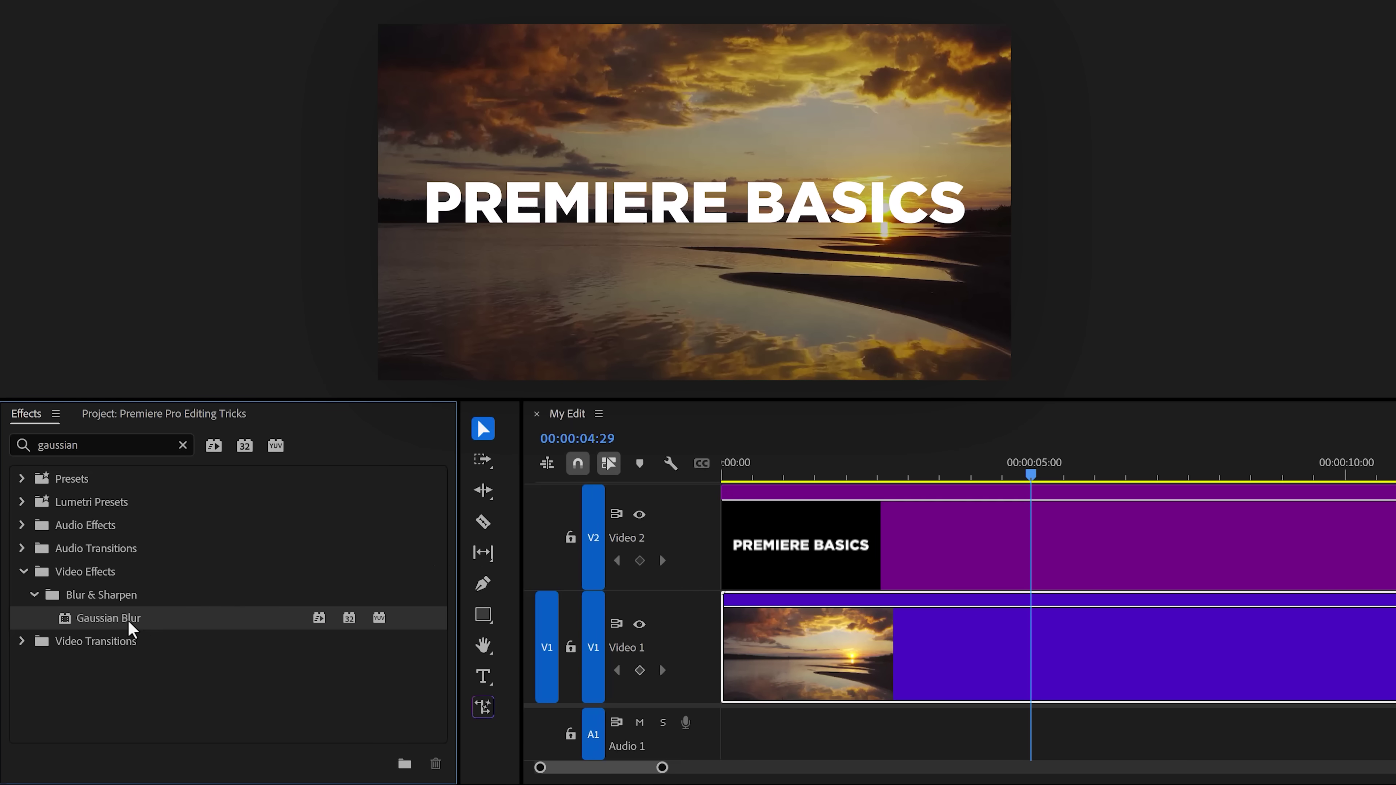
- Apply Gaussian Blur to the sunset clip on Video 1 with Blurriness 238
{"action": "left_click_drag", "start_coordinate": [128, 620], "coordinate": [816, 652]}
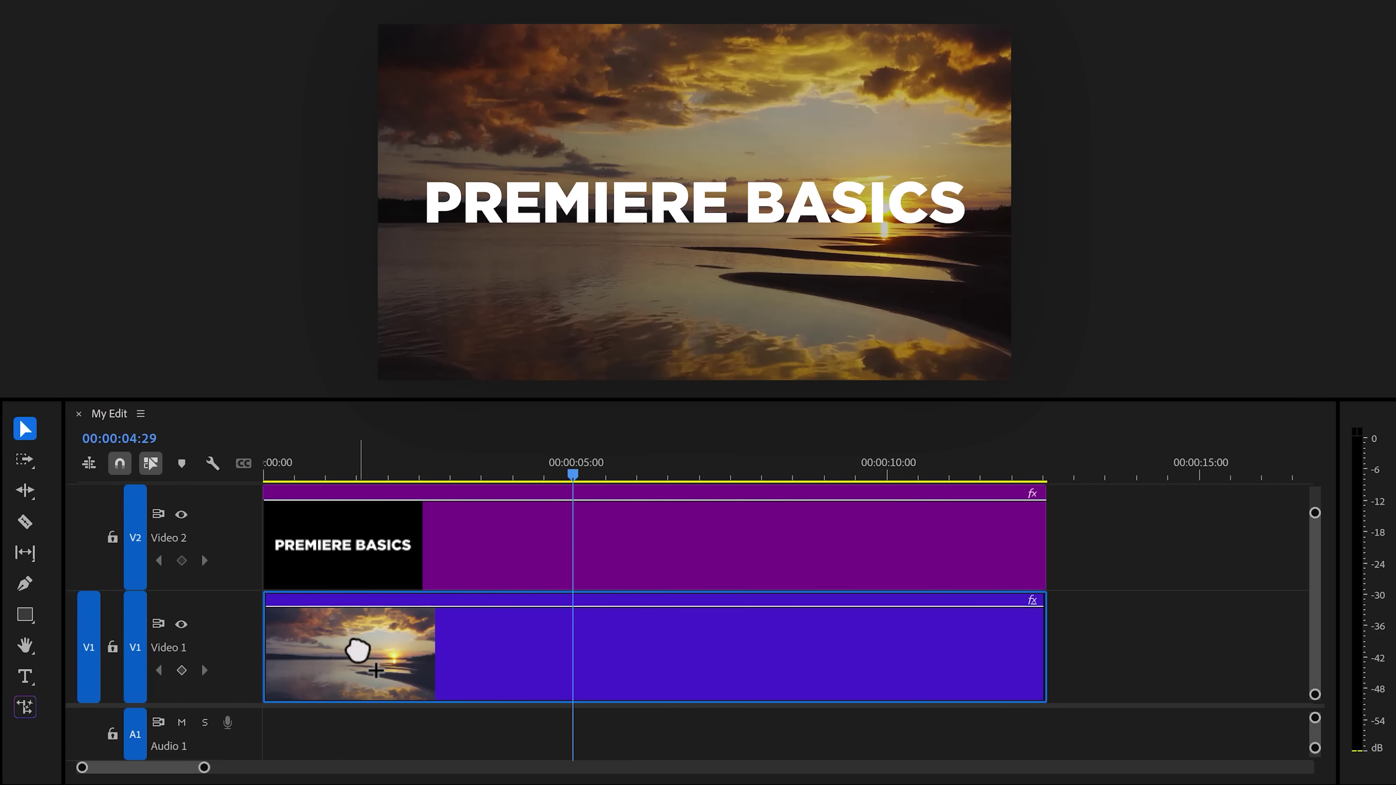
{"action": "left_click_drag", "start_coordinate": [357, 651], "coordinate": [359, 648]}
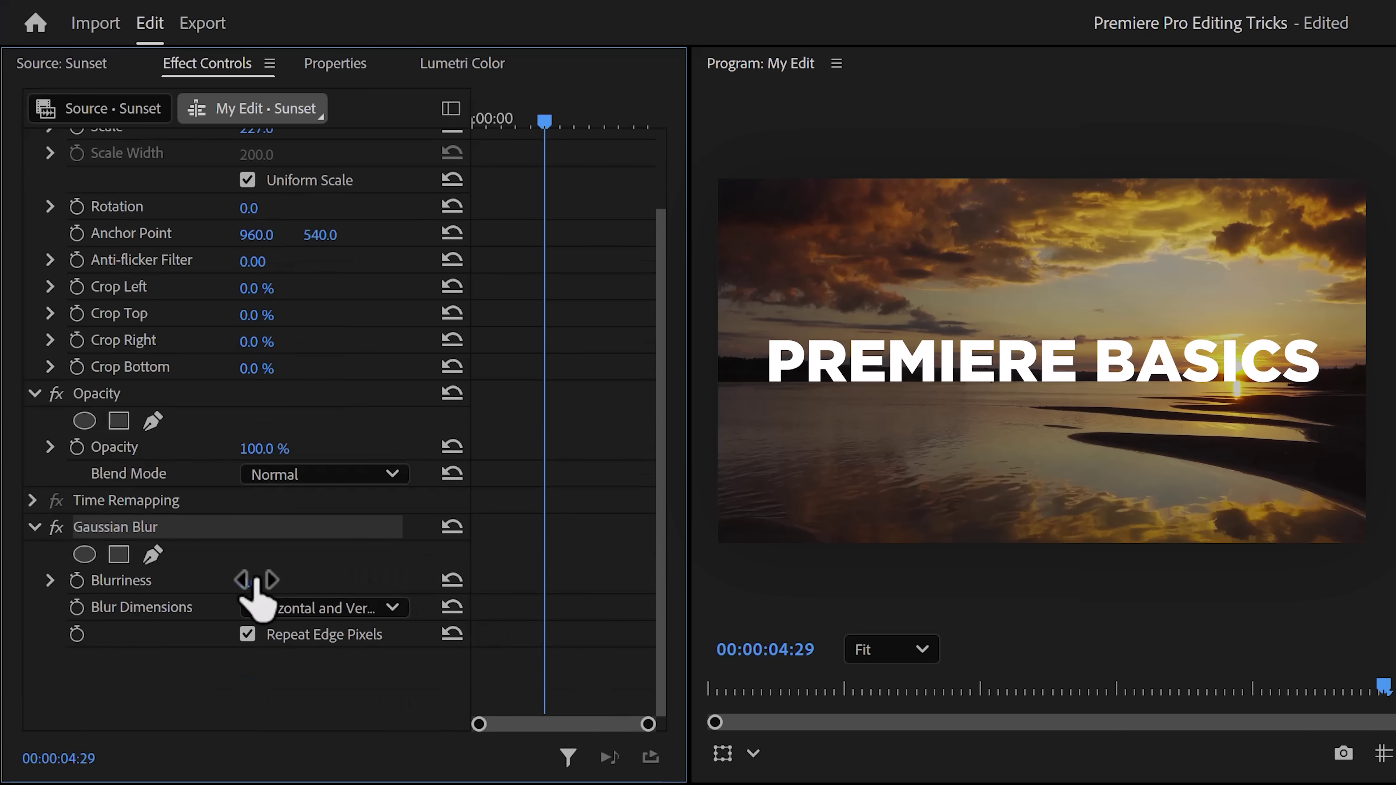
{"action": "left_click_drag", "start_coordinate": [255, 582], "coordinate": [308, 581]}
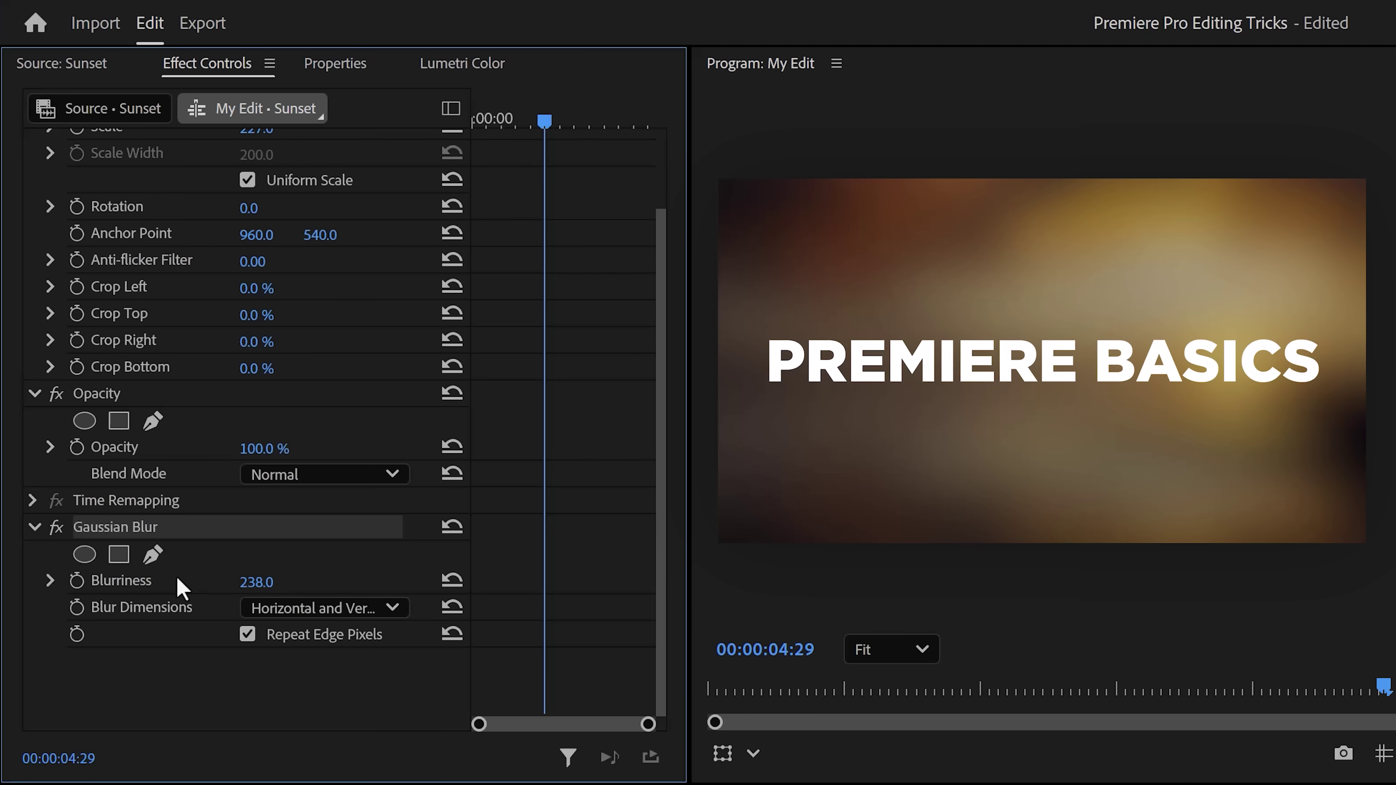
- Add a rectangle mask and stretch it into a full-width band behind the title
{"action": "left_click", "coordinate": [116, 560]}
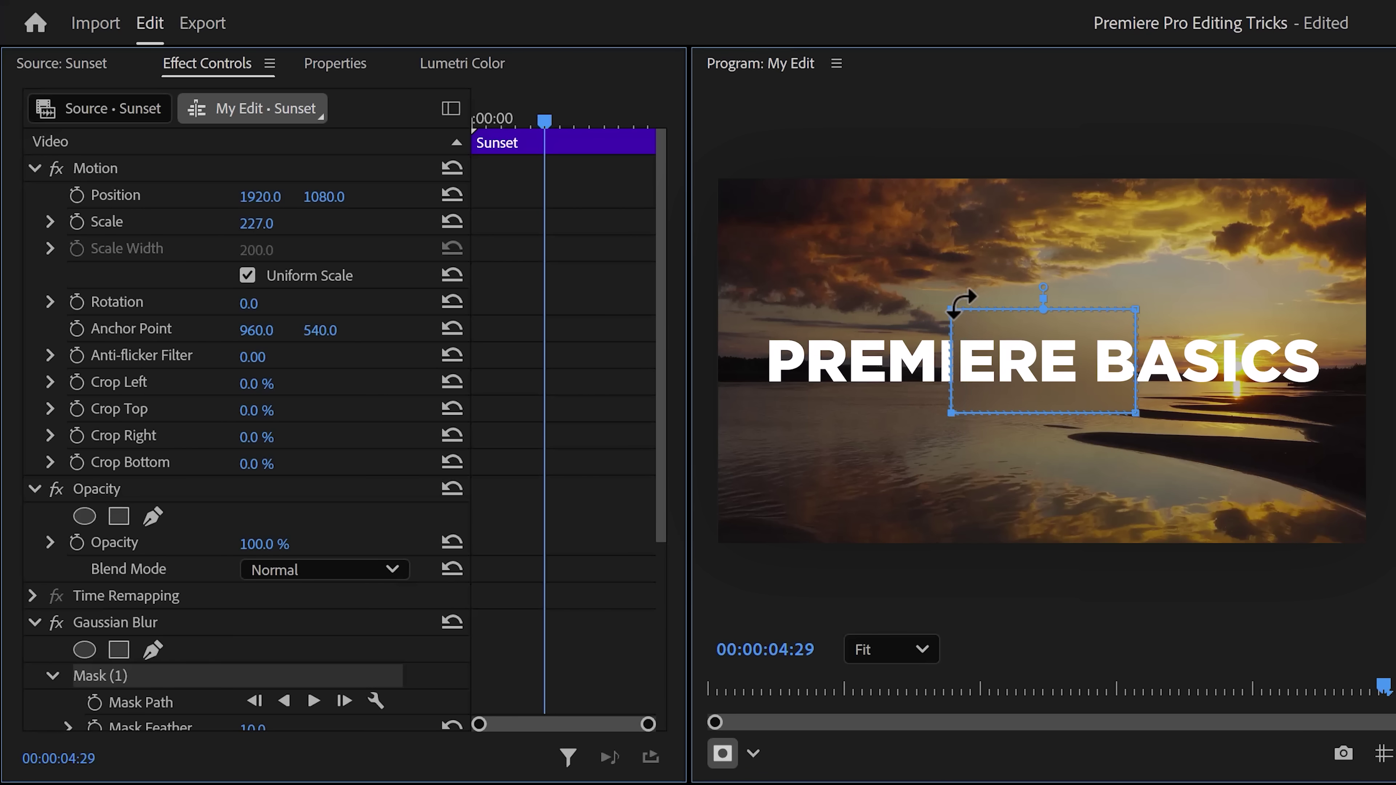
{"action": "left_click_drag", "start_coordinate": [950, 310], "coordinate": [718, 318]}
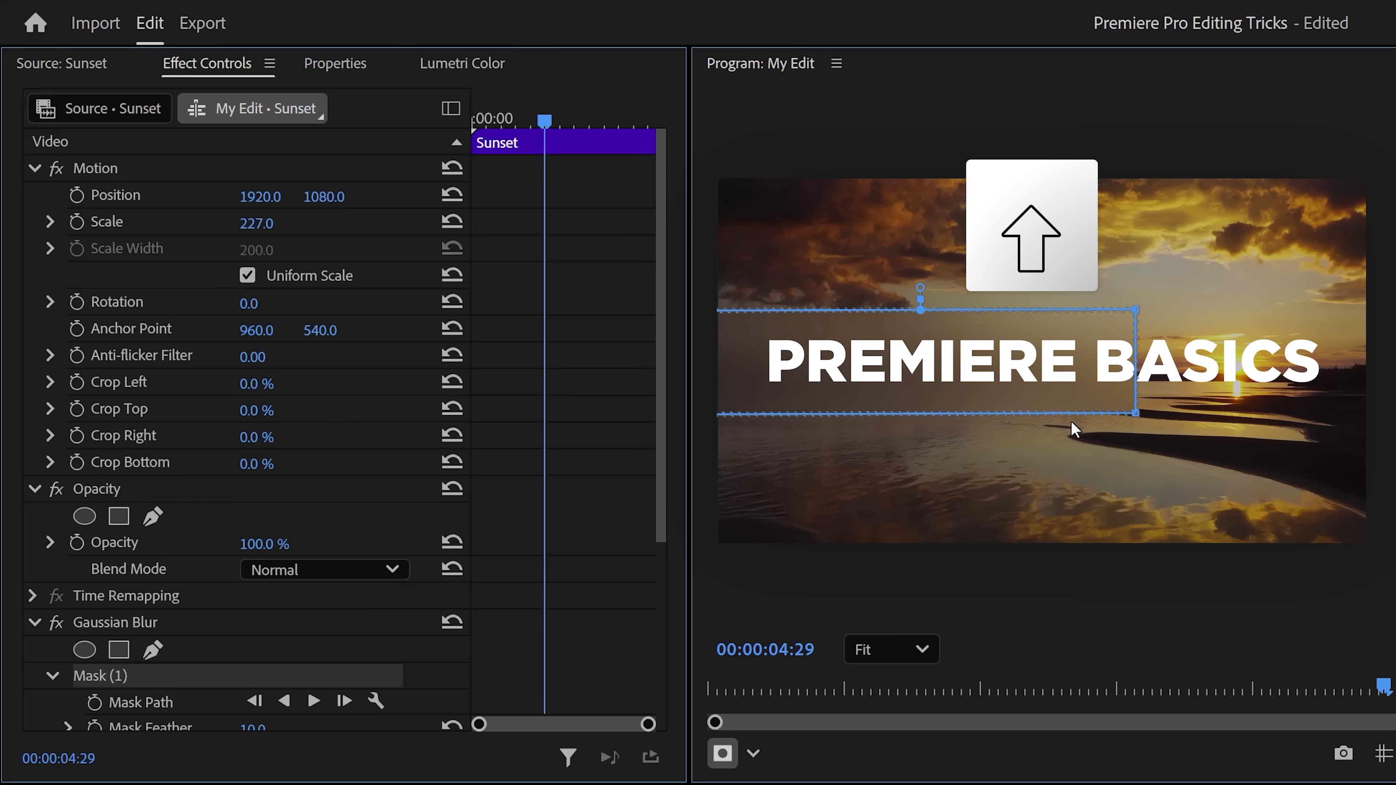
{"action": "left_click_drag", "start_coordinate": [1136, 311], "coordinate": [1362, 310]}
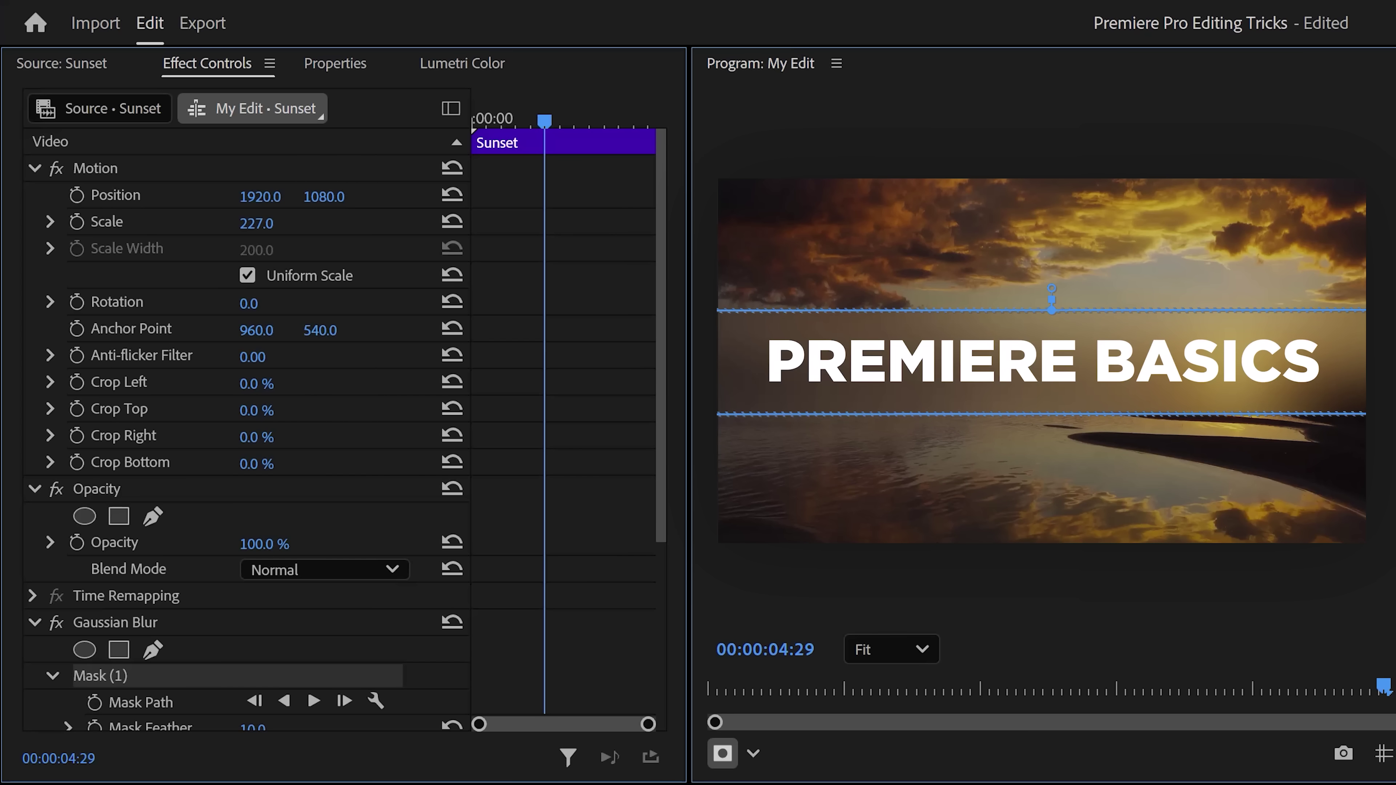
{"action": "left_click_drag", "start_coordinate": [669, 288], "coordinate": [642, 382]}
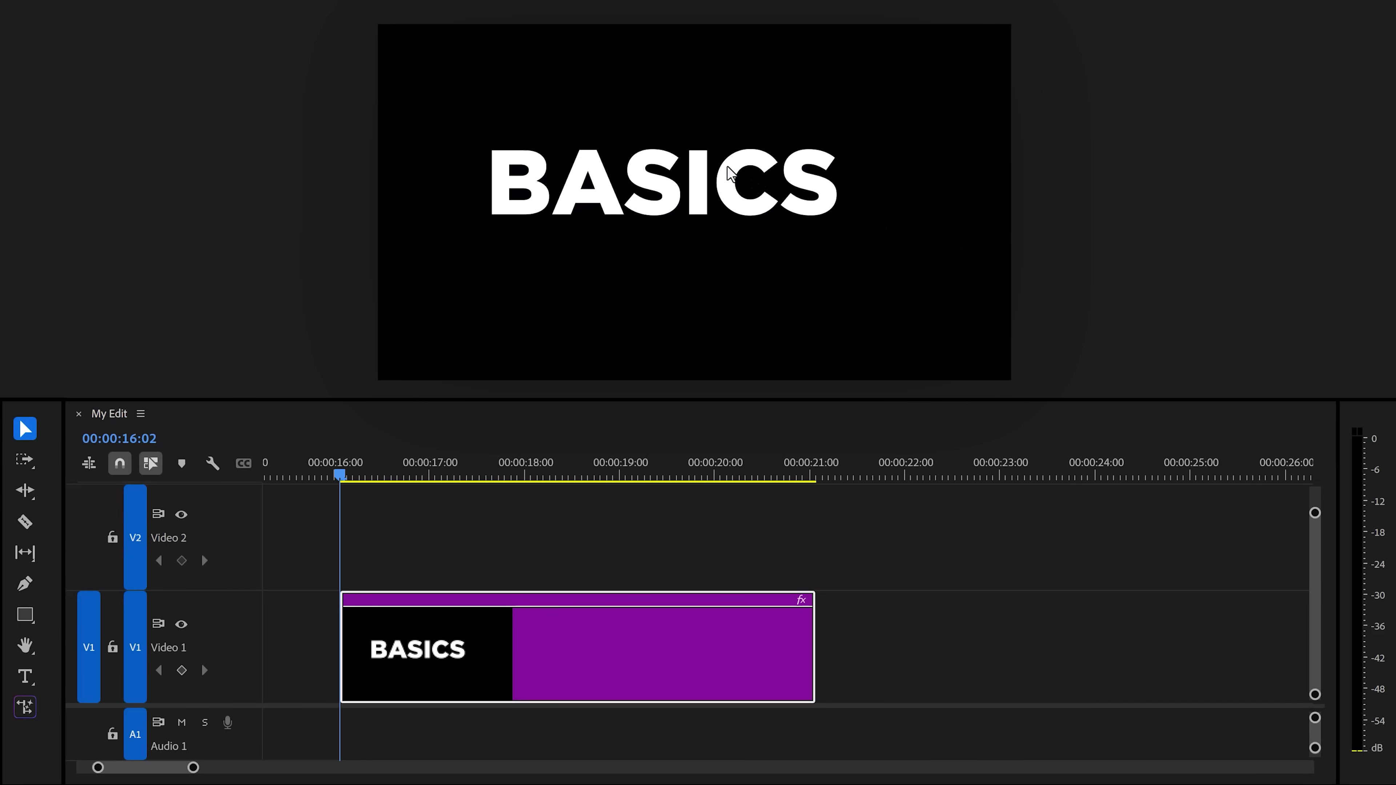
- Centre the BASICS text and crop it to Left 22.1%, Top 39.3%, Right 67.8%, Bottom 39.5%
{"action": "left_click_drag", "start_coordinate": [728, 166], "coordinate": [741, 186]}
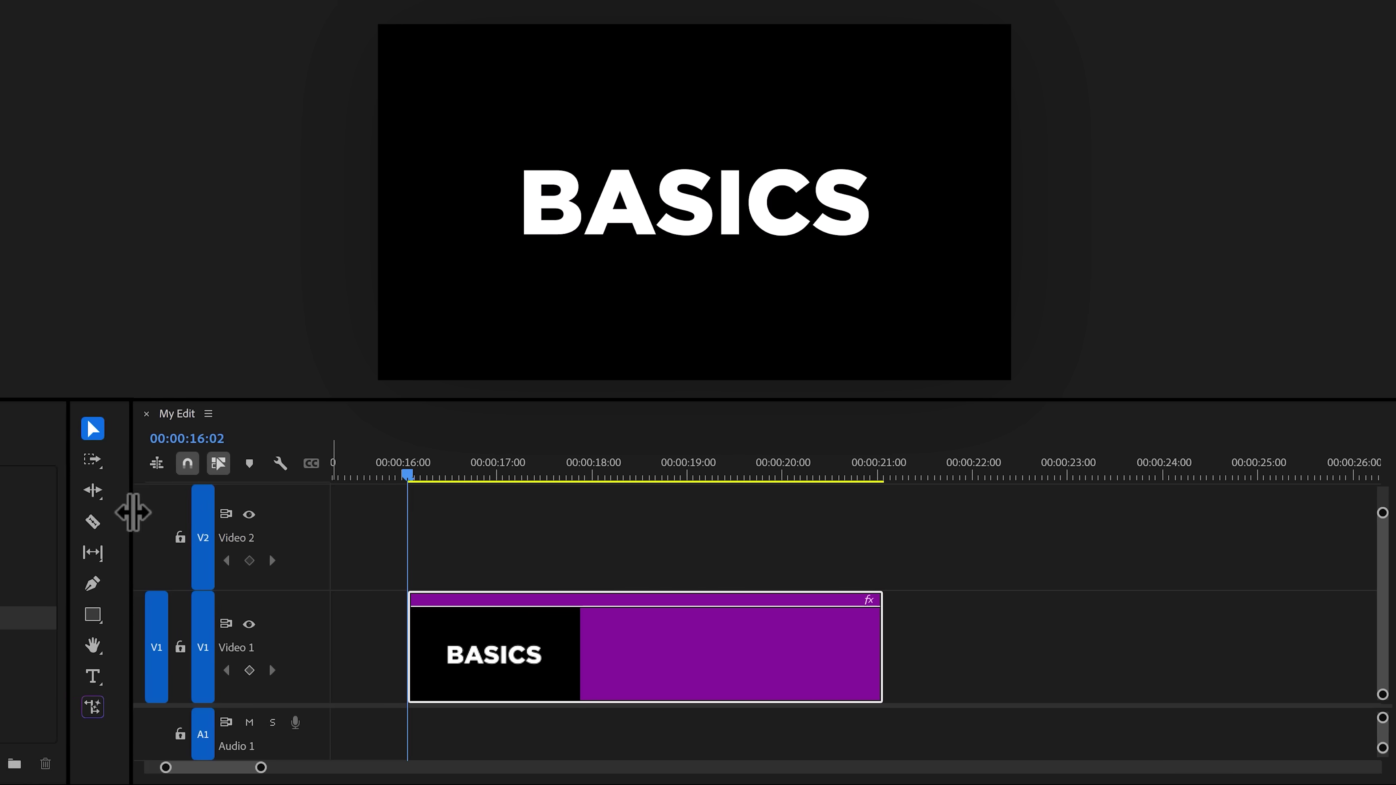
{"action": "left_click_drag", "start_coordinate": [341, 583], "coordinate": [965, 655]}
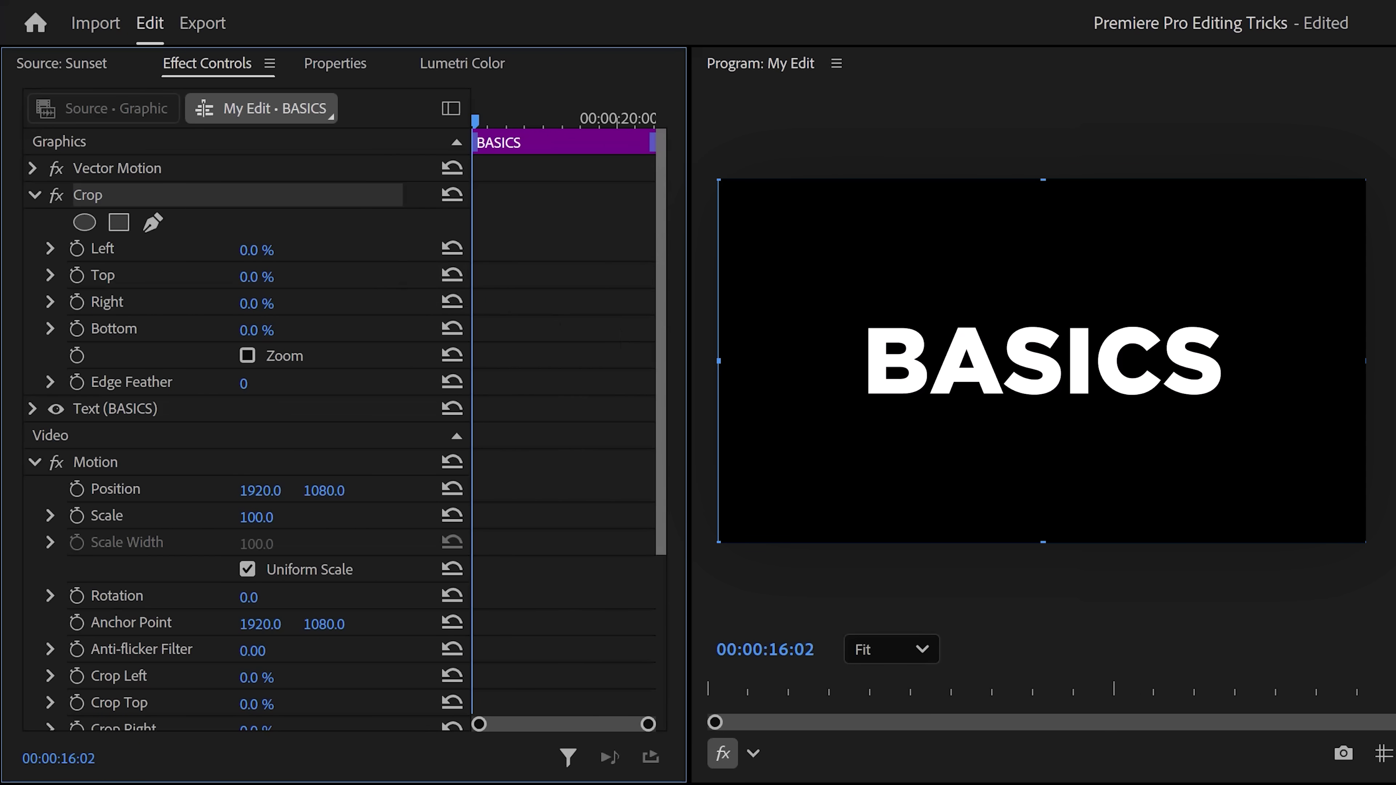
{"action": "left_click_drag", "start_coordinate": [1366, 542], "coordinate": [930, 402]}
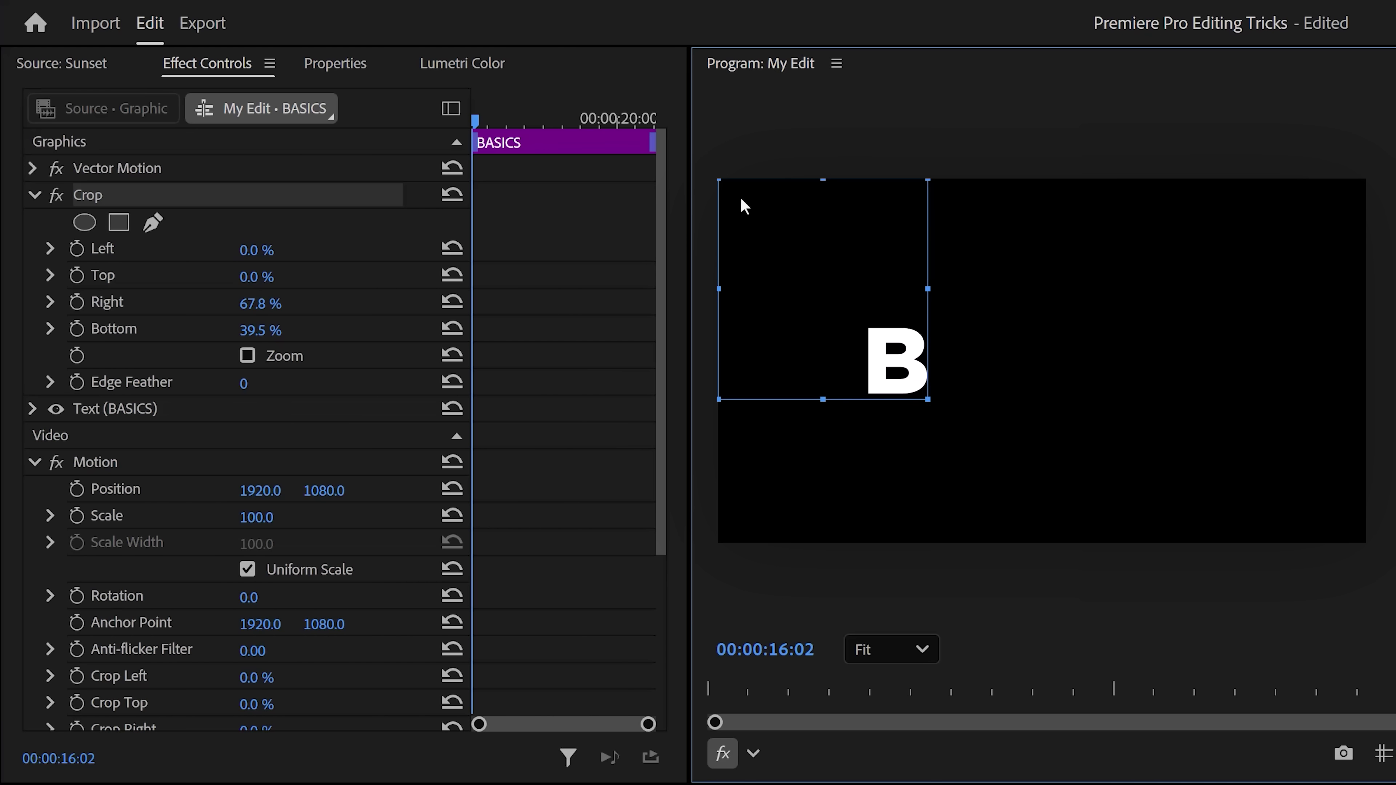
{"action": "left_click_drag", "start_coordinate": [719, 180], "coordinate": [854, 304]}
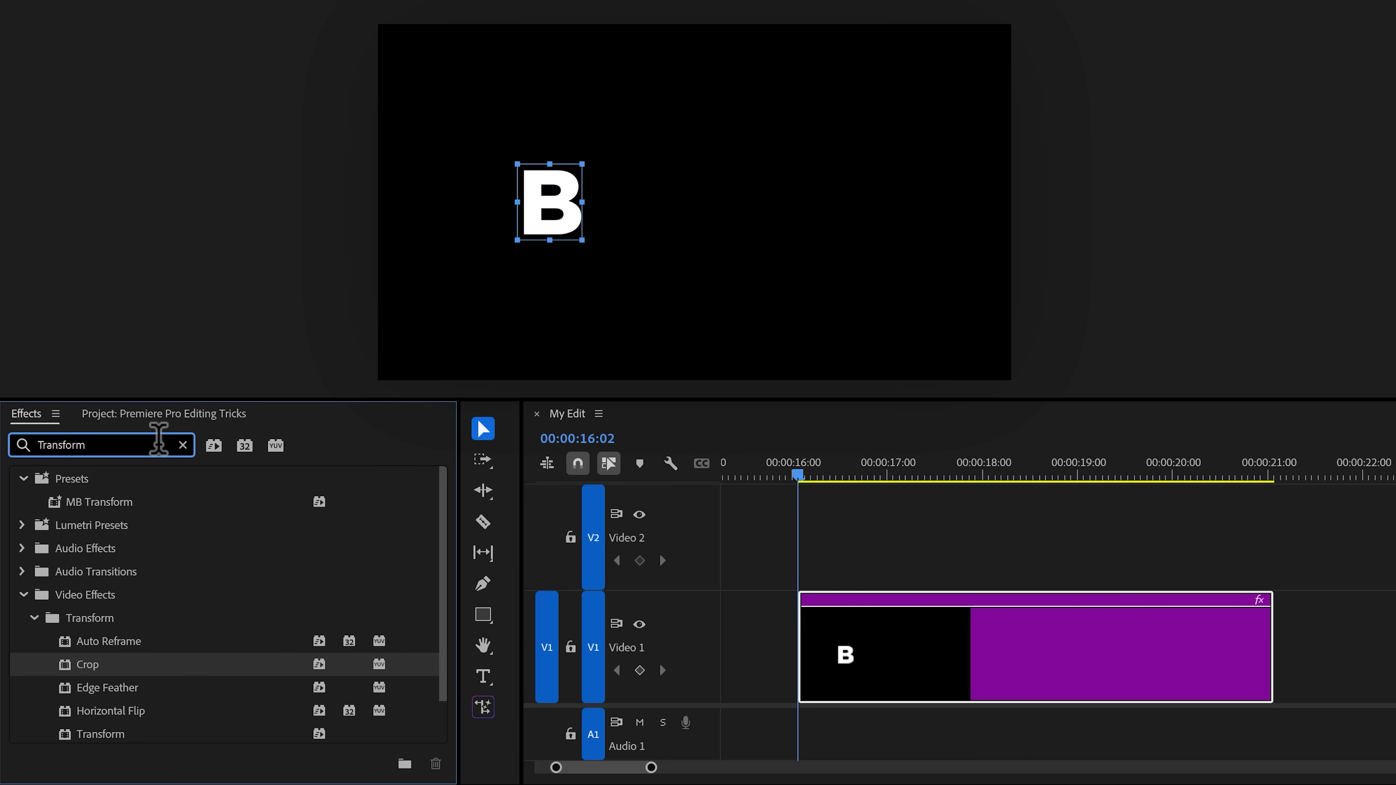
- Add Transform to the B clip, reset its position, and order Crop before Transform
{"action": "scroll", "coordinate": [440, 580], "scroll_direction": "down", "scroll_amount": 2}
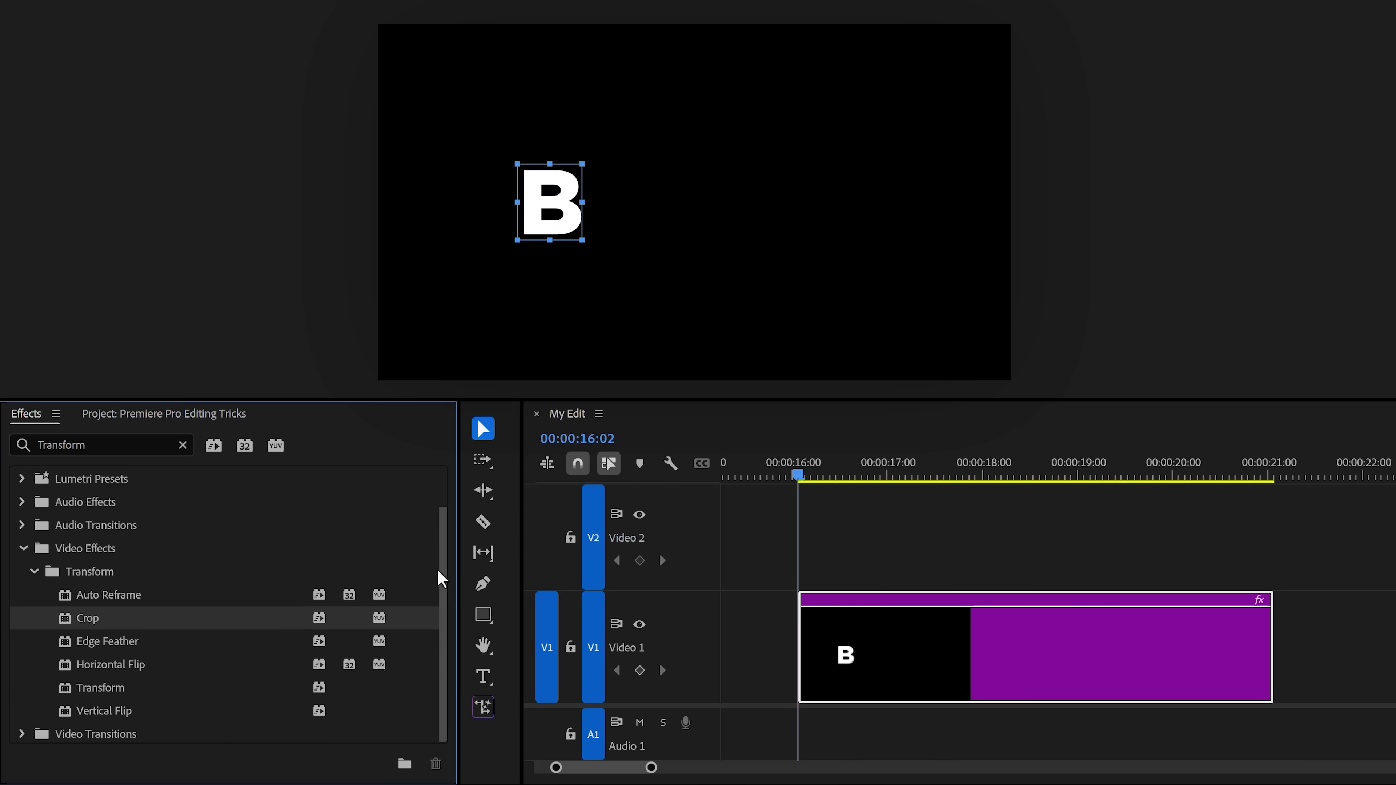
{"action": "left_click_drag", "start_coordinate": [129, 687], "coordinate": [918, 661]}
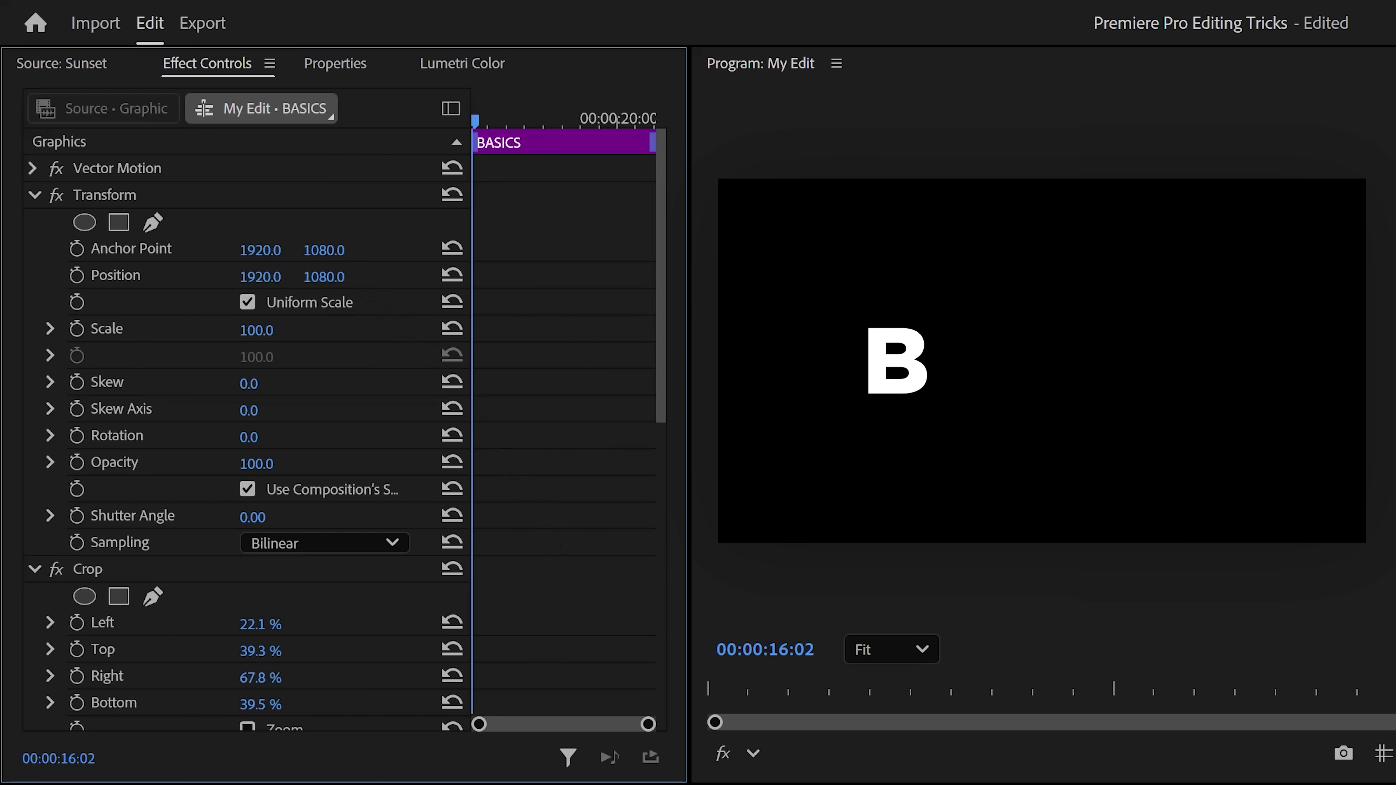
{"action": "left_click_drag", "start_coordinate": [323, 276], "coordinate": [395, 277]}
{"action": "left_click", "coordinate": [451, 275]}
{"action": "left_click_drag", "start_coordinate": [91, 570], "coordinate": [175, 195]}
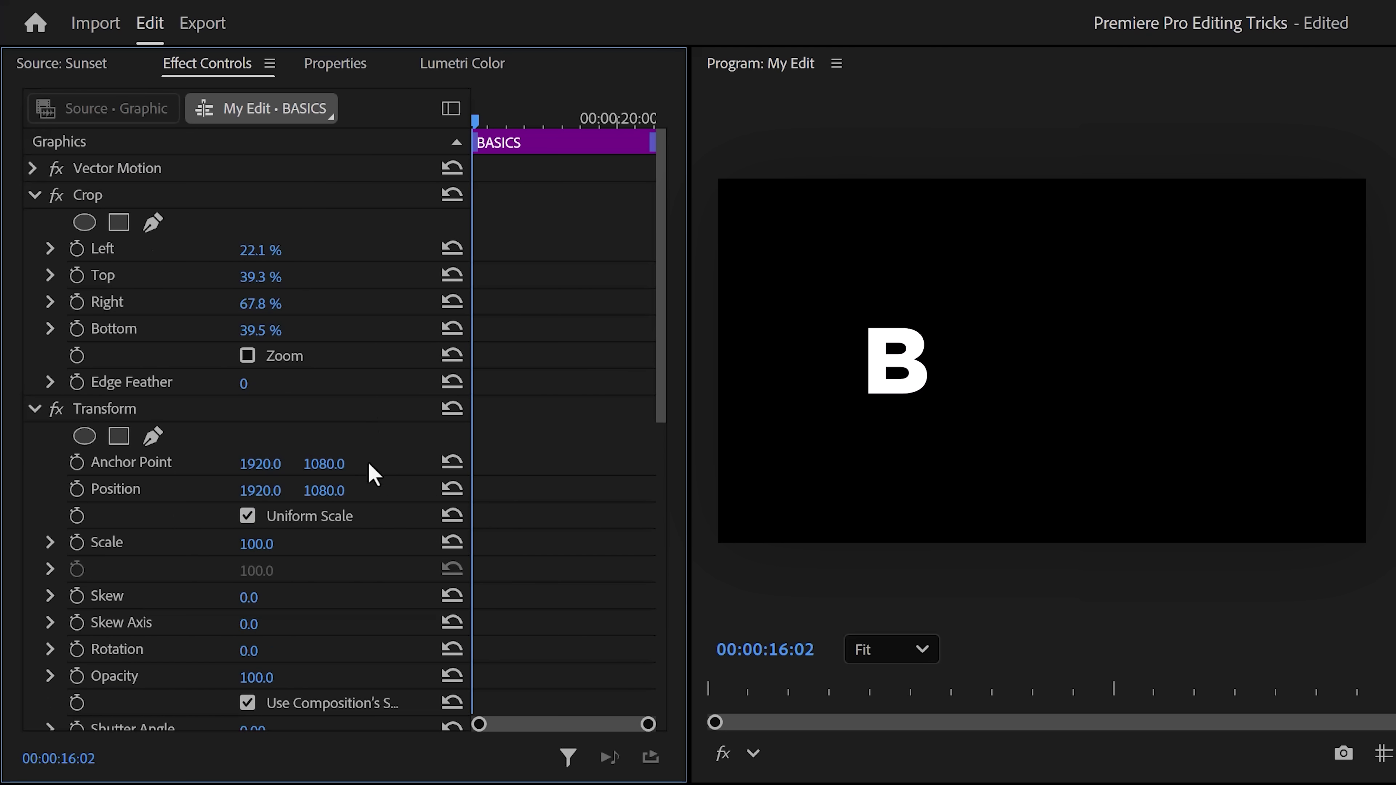
- Keyframe Position so the B rises from Y 1506 at 16:02 into place by 16:26
{"action": "left_click_drag", "start_coordinate": [324, 490], "coordinate": [279, 490]}
{"action": "left_click", "coordinate": [501, 120]}
{"action": "left_click", "coordinate": [77, 489]}
{"action": "left_click_drag", "start_coordinate": [501, 120], "coordinate": [474, 121]}
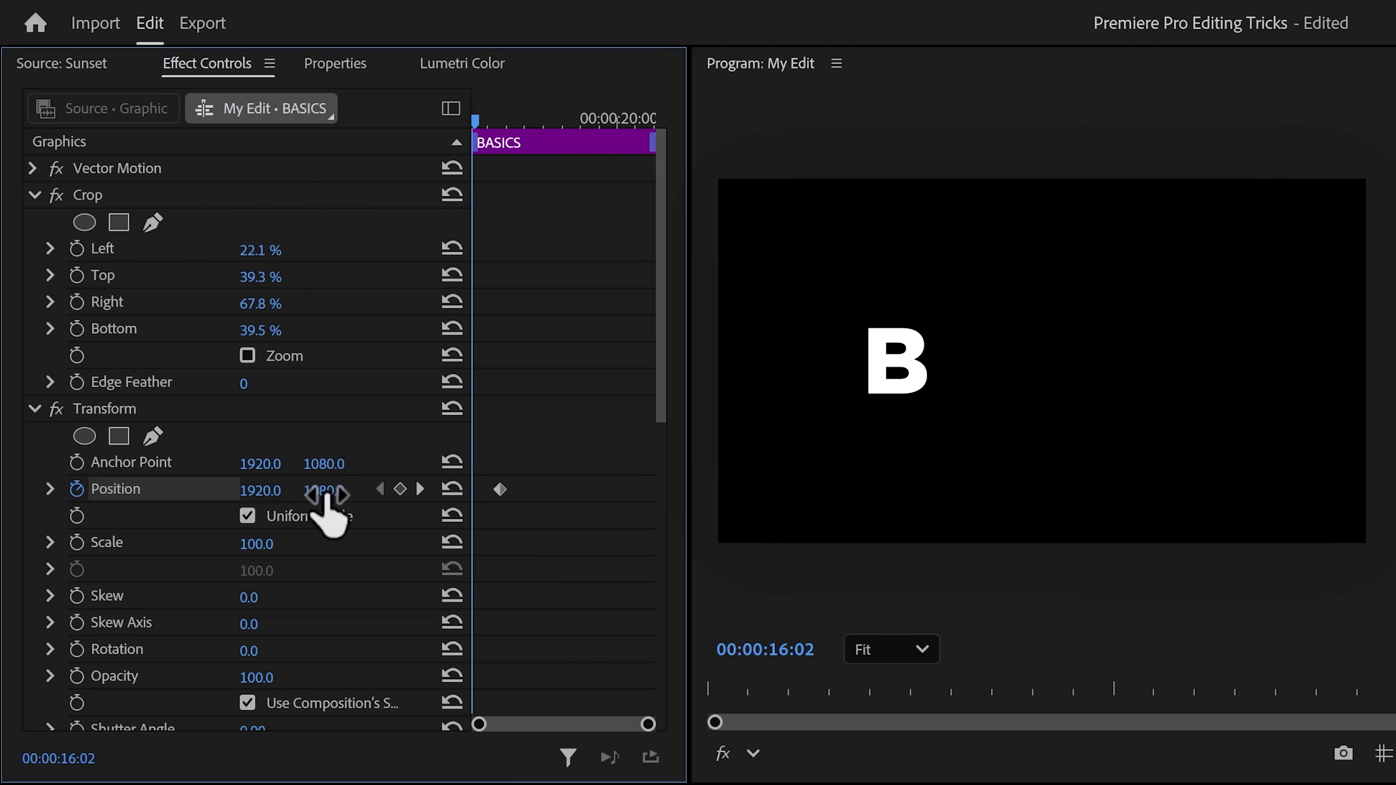
{"action": "left_click_drag", "start_coordinate": [327, 495], "coordinate": [423, 494]}
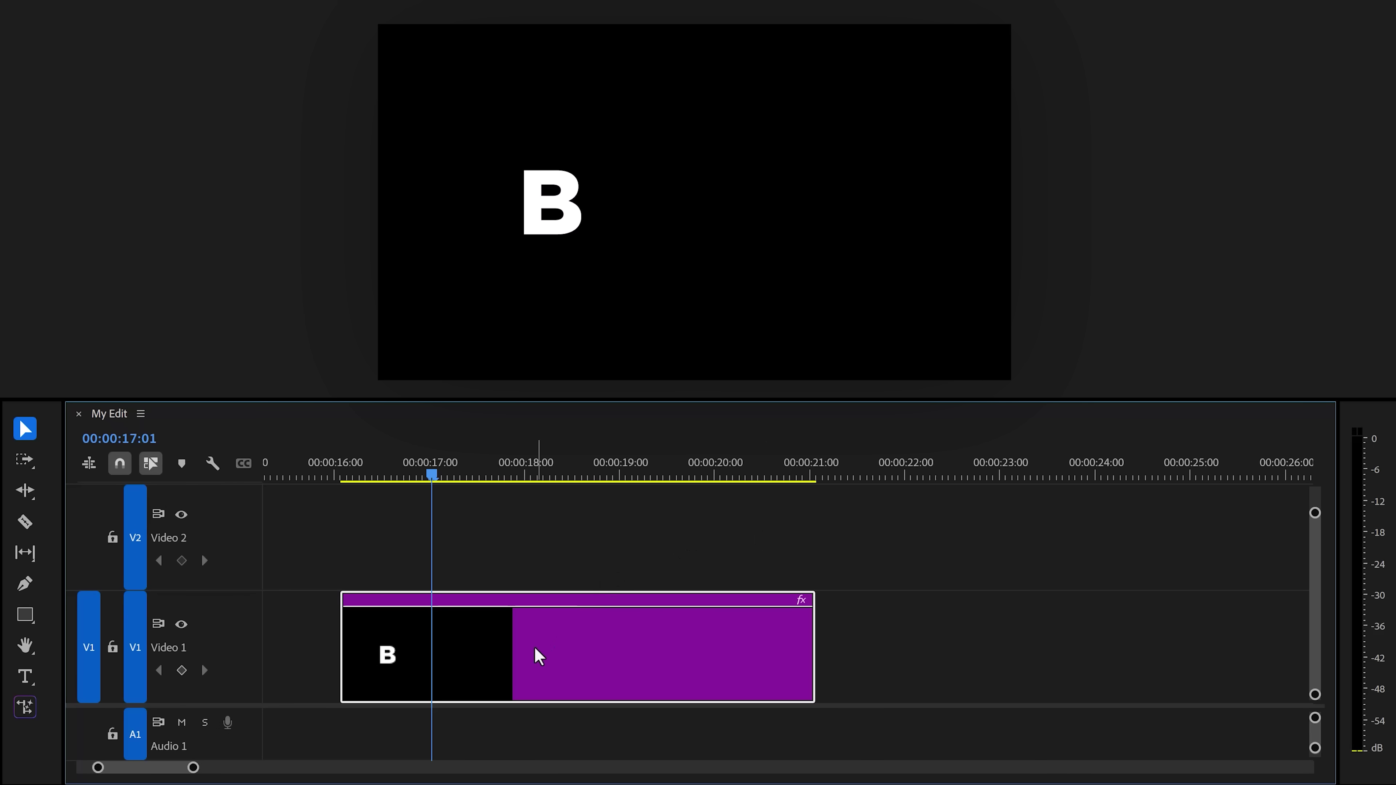
- Copy the letter clip to Video 2 and shift its crop to reveal the A
{"action": "left_click_drag", "start_coordinate": [527, 661], "coordinate": [530, 555]}
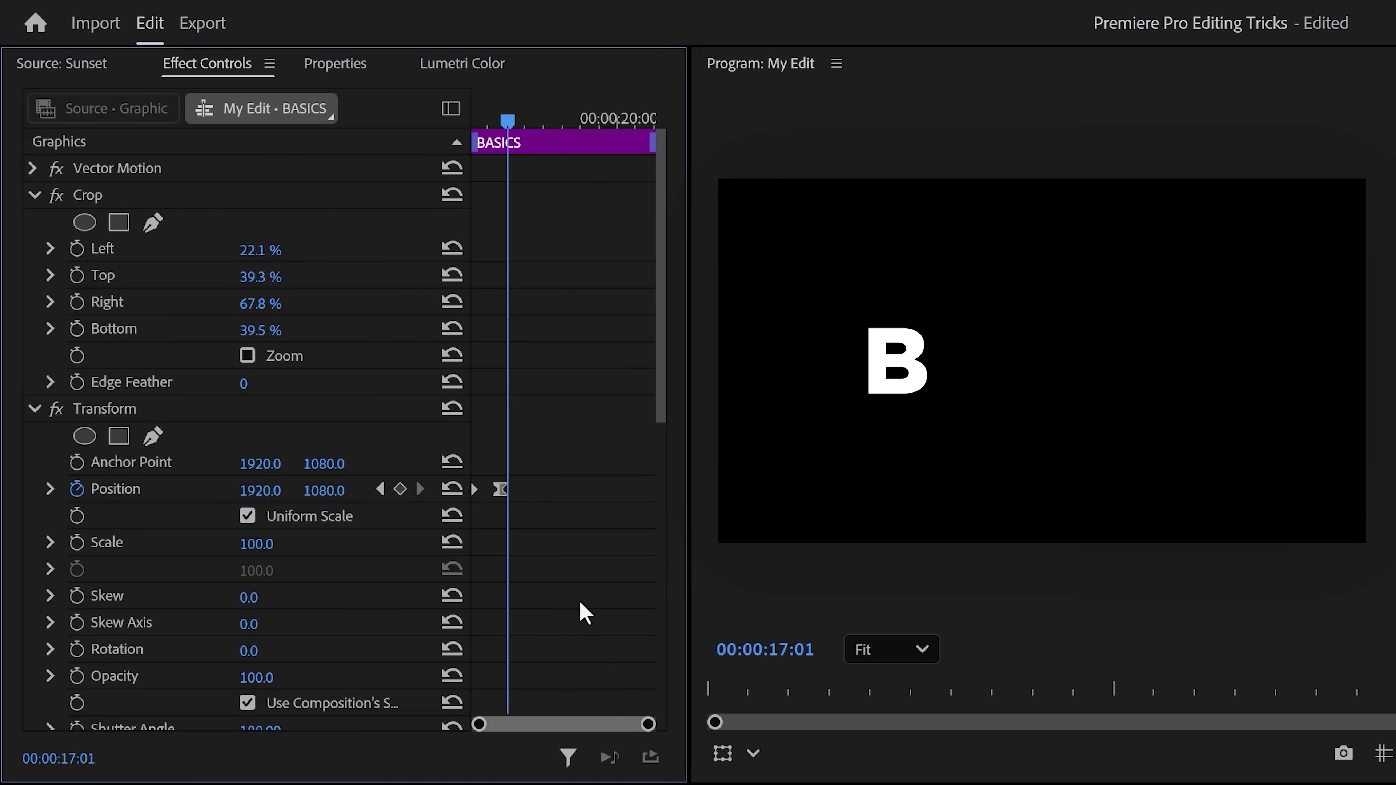
{"action": "left_click", "coordinate": [202, 187]}
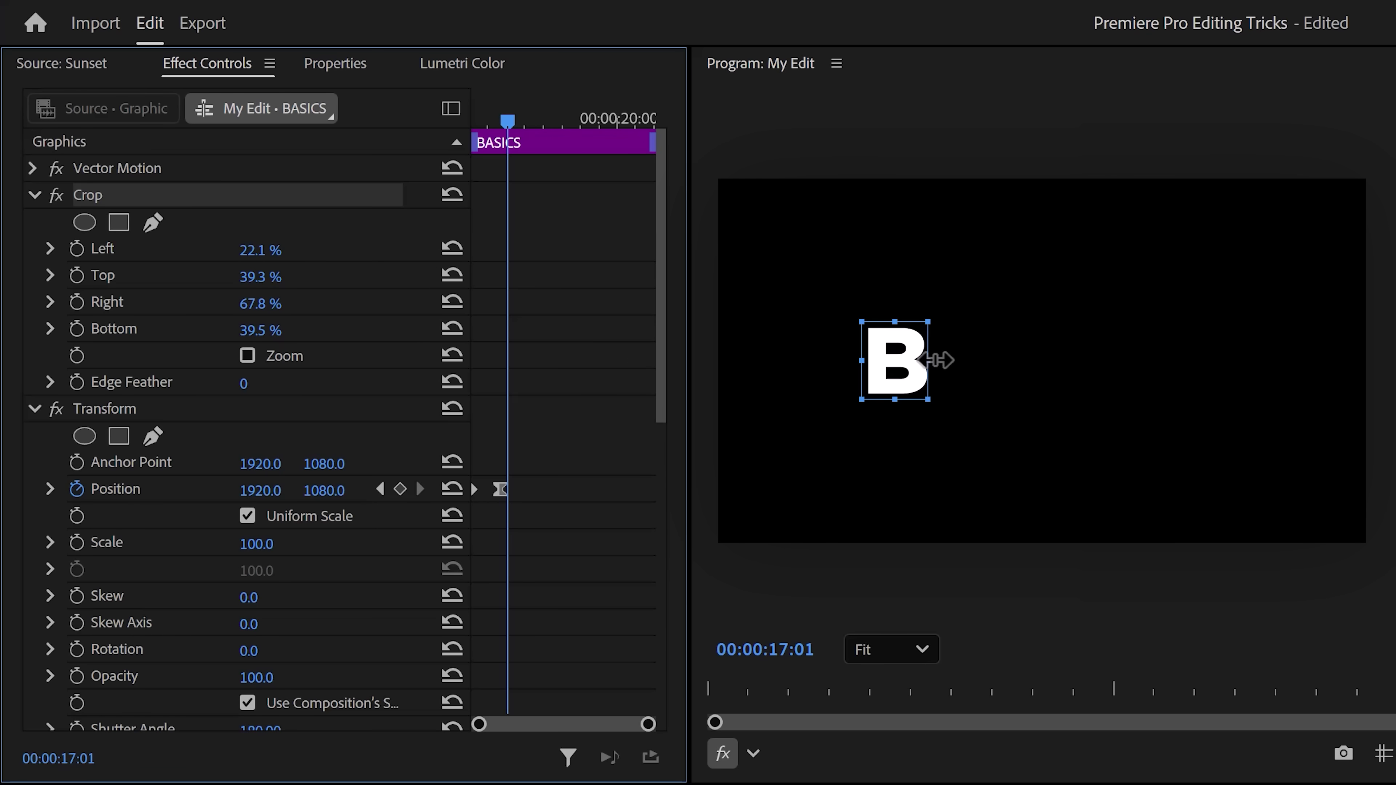
{"action": "left_click_drag", "start_coordinate": [938, 361], "coordinate": [1005, 352]}
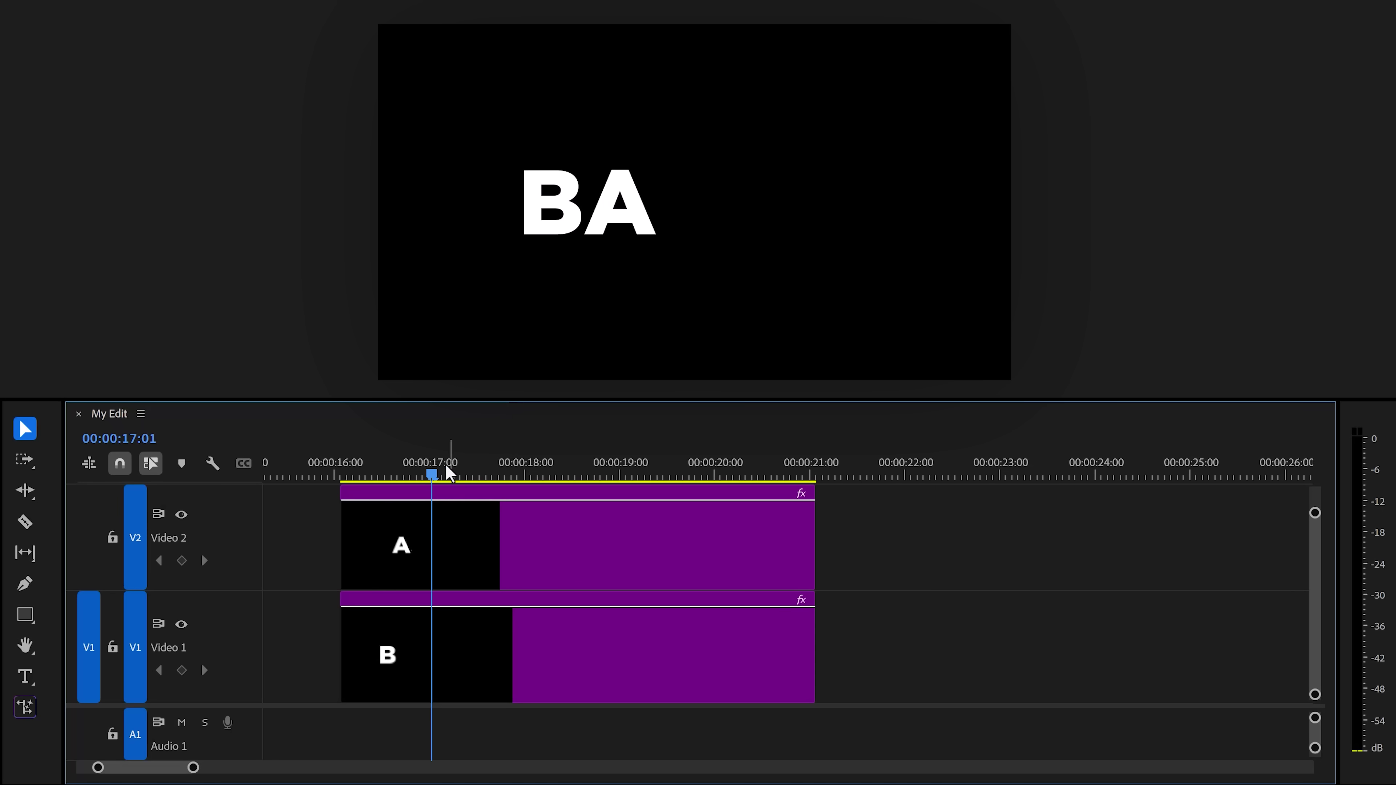
- Offset the A clip a few frames later and play back the staggered letters
{"action": "left_click_drag", "start_coordinate": [433, 472], "coordinate": [354, 468]}
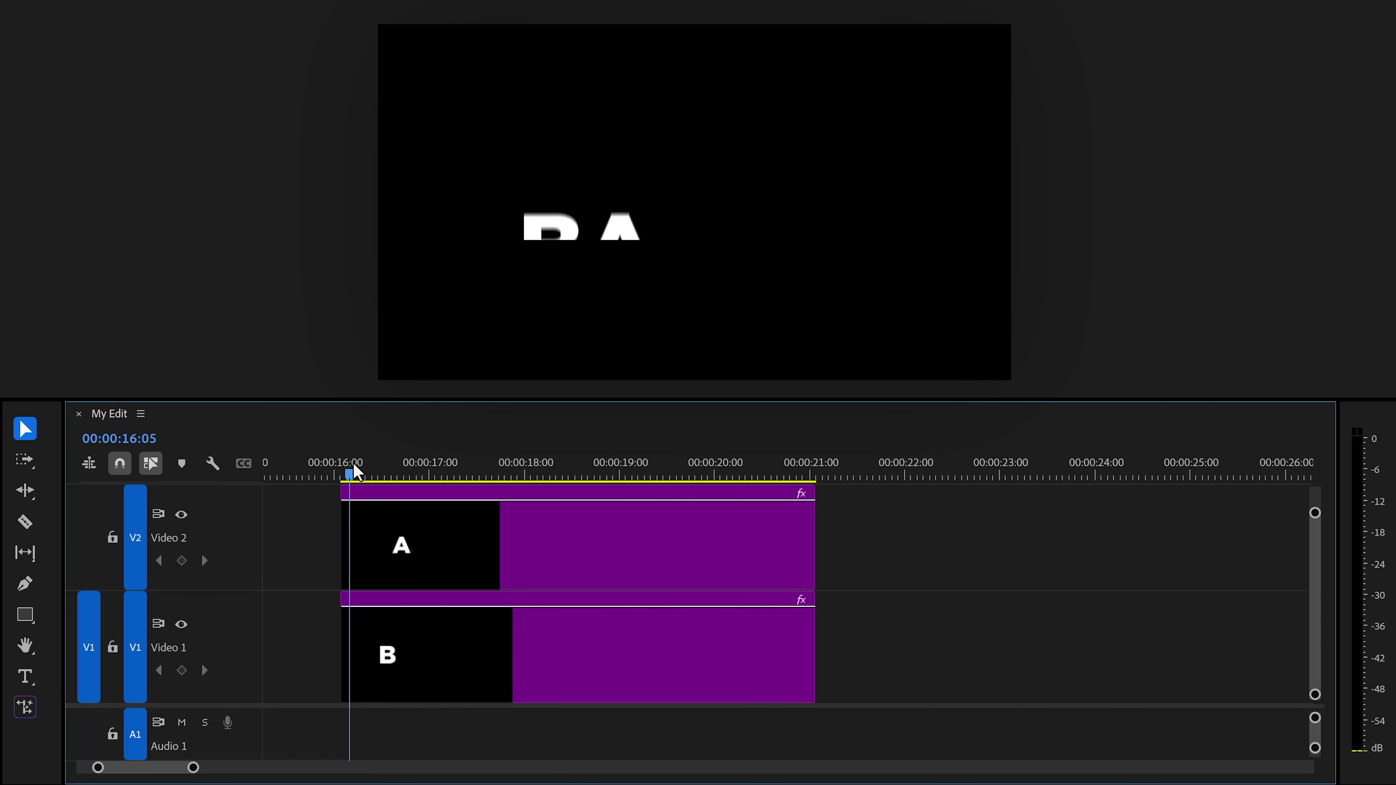
{"action": "left_click", "coordinate": [410, 543]}
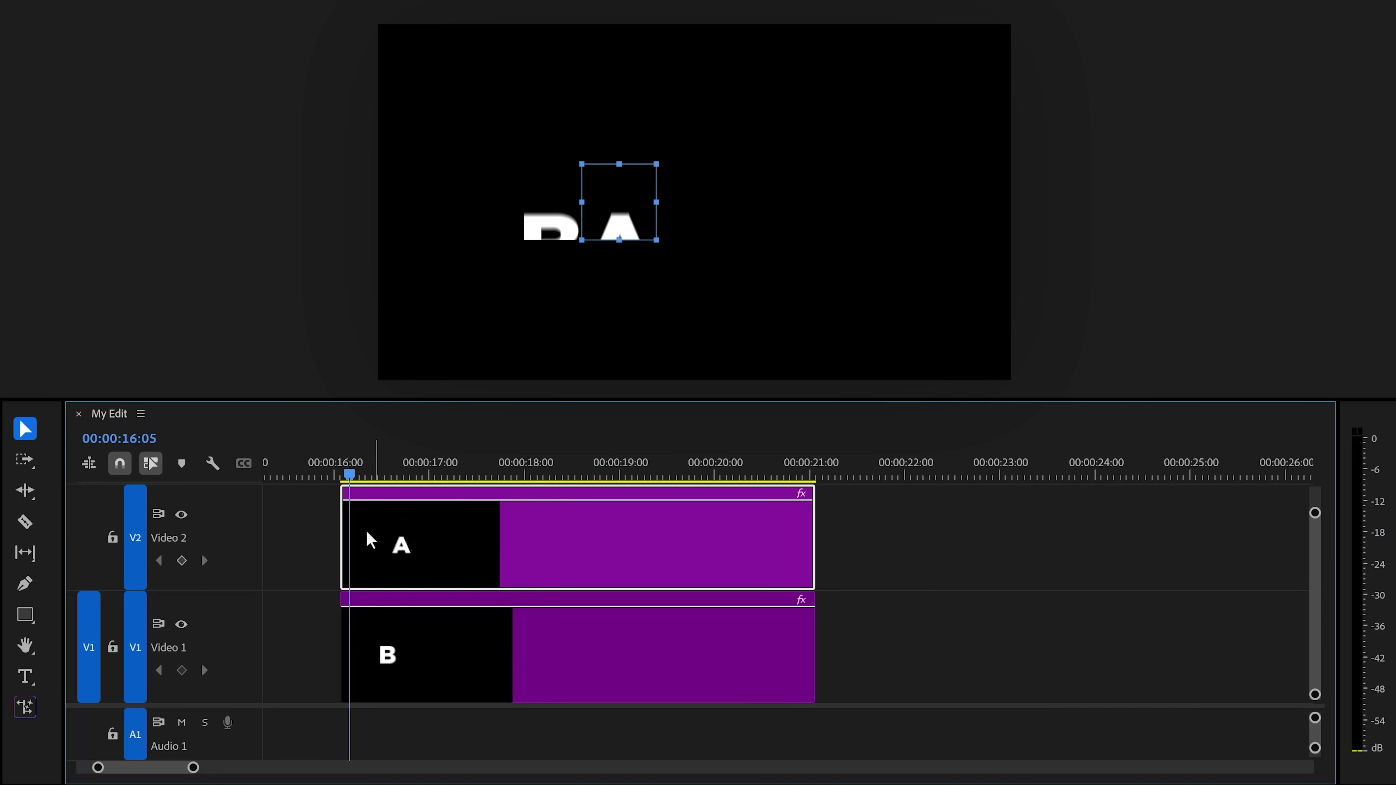
{"action": "key", "text": "alt+Right"}
{"action": "key", "text": "alt+Right"}
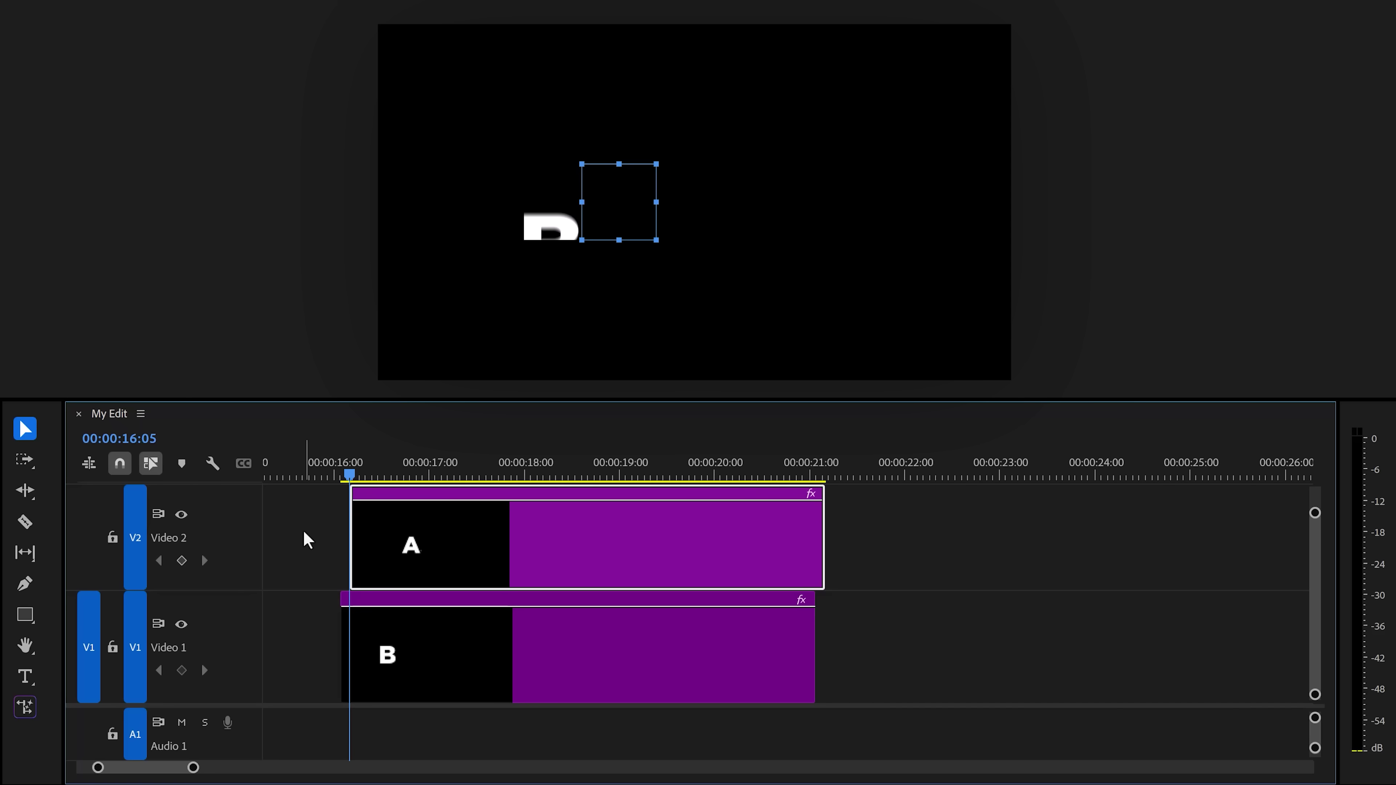
{"action": "left_click", "coordinate": [336, 476]}
{"action": "key", "text": "space"}
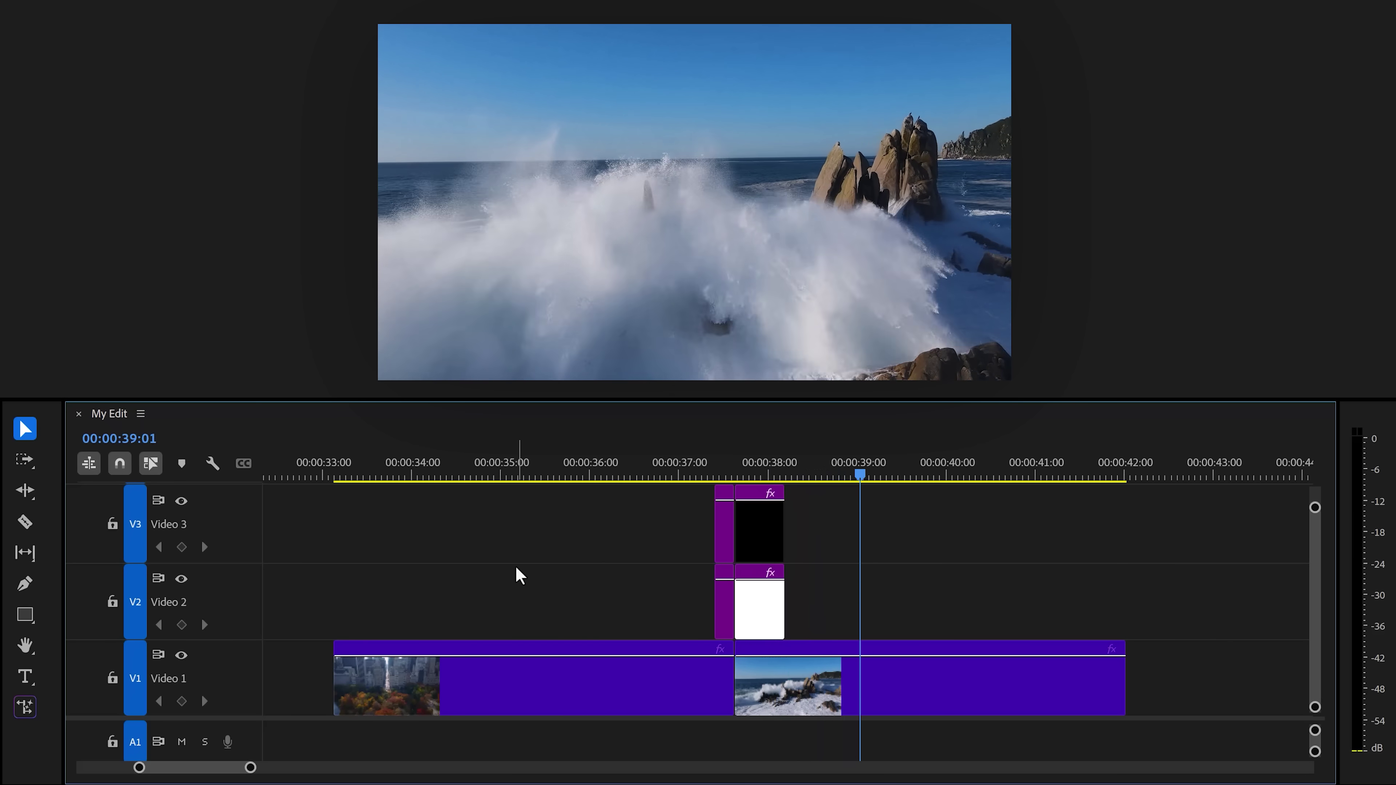
- Nest the two transition clips on Video 2 and 3 into a sequence named 'Push Transition'
{"action": "key", "text": "space"}
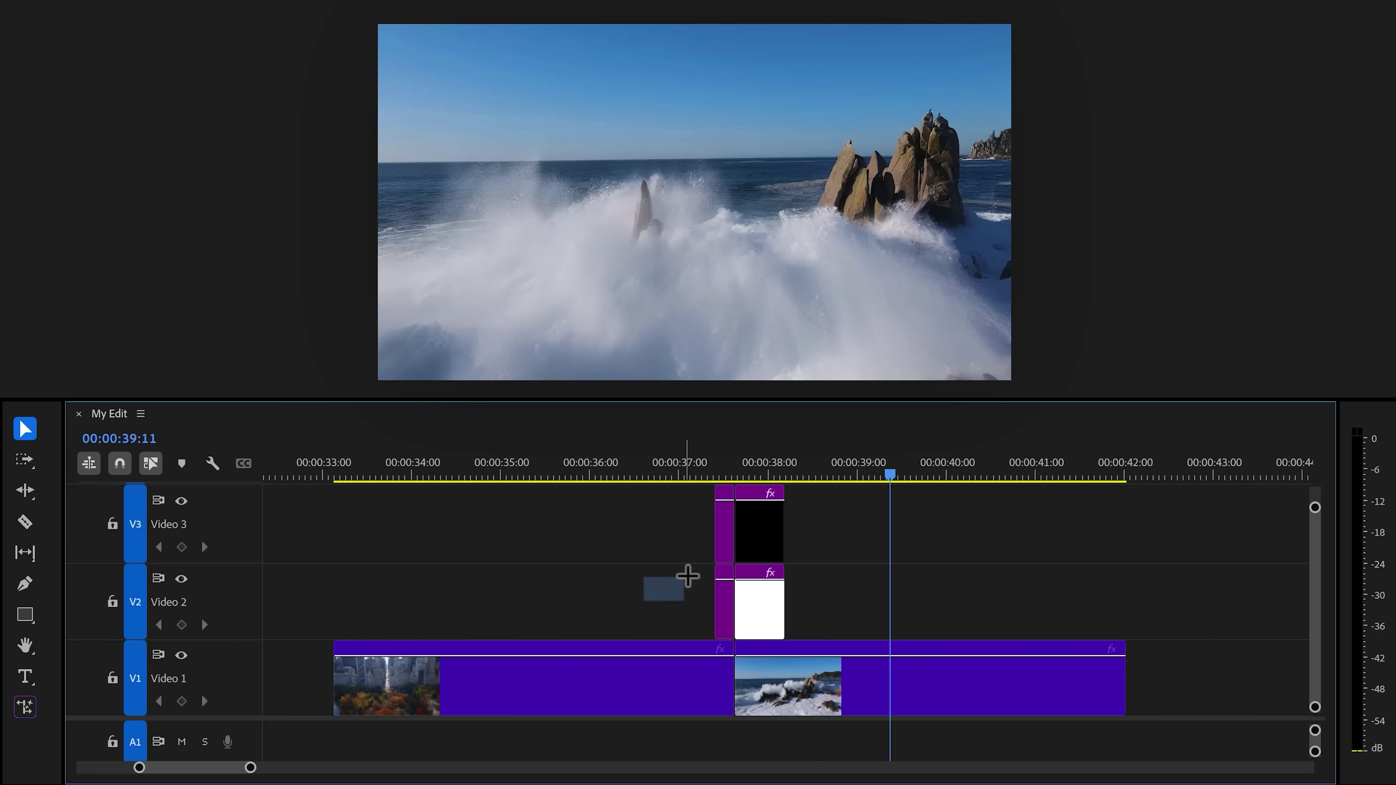
{"action": "left_click_drag", "start_coordinate": [688, 576], "coordinate": [792, 514]}
{"action": "right_click", "coordinate": [753, 536]}
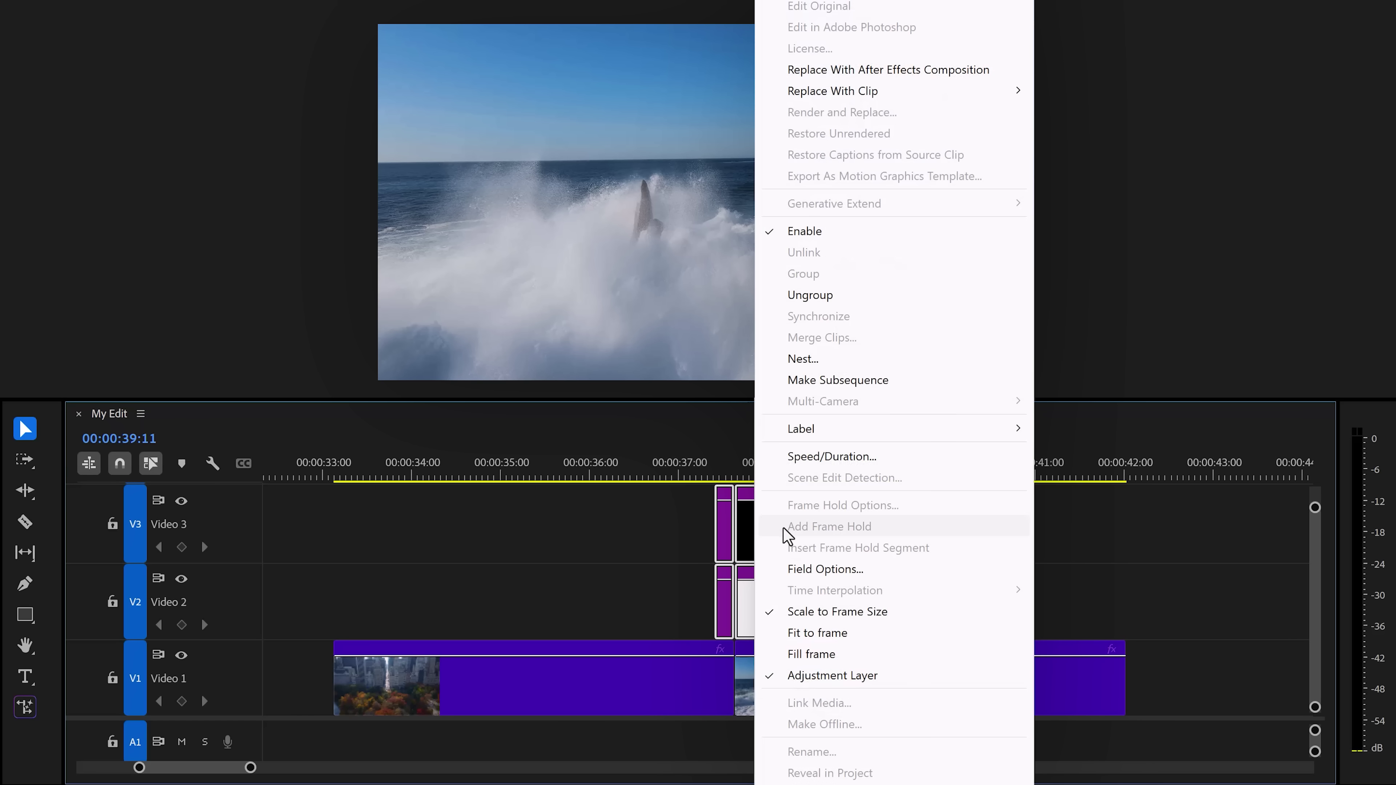
{"action": "left_click", "coordinate": [847, 360]}
{"action": "type", "text": "Push Transi"}
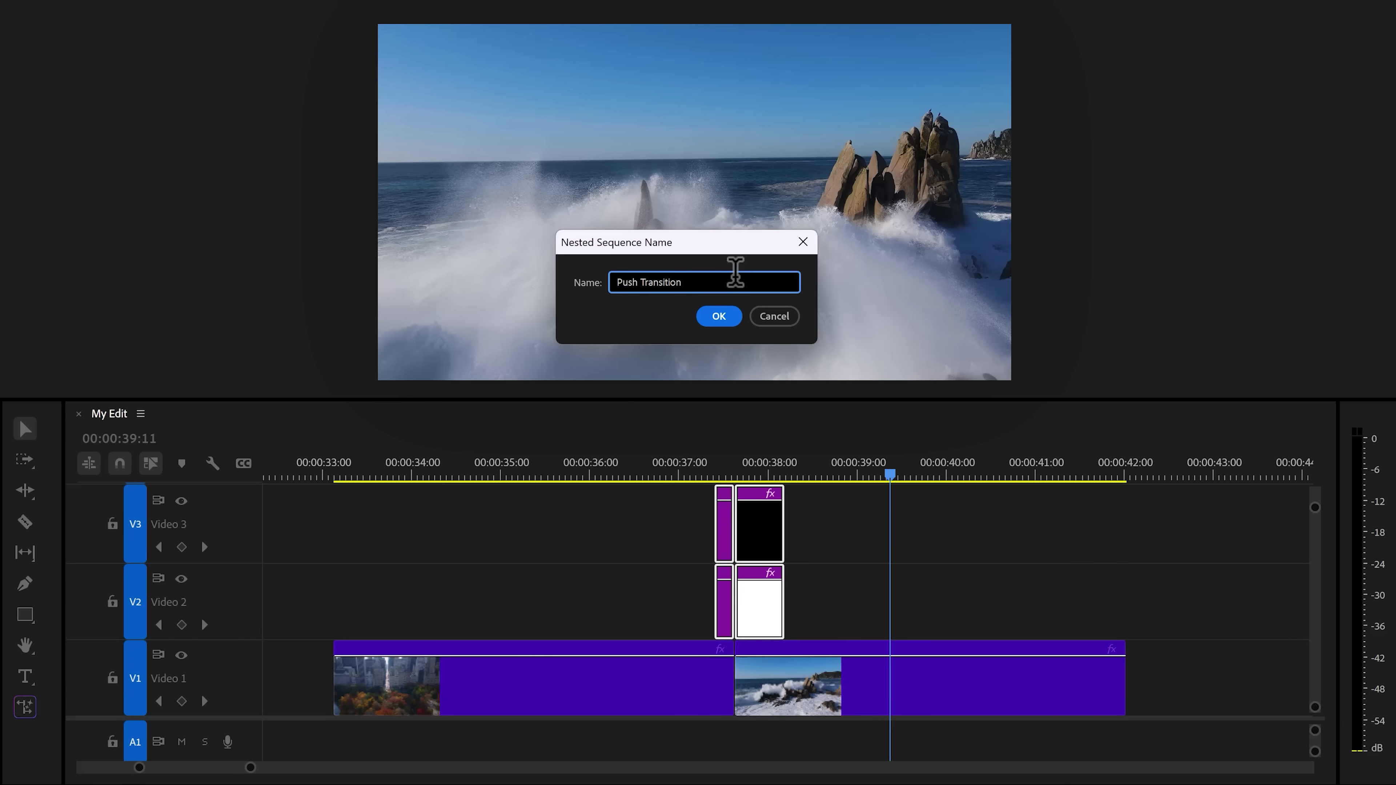
{"action": "type", "text": "tion"}
{"action": "left_click", "coordinate": [717, 316]}
- Place the Push Transition sequence over the city-to-waves cut and preview it
{"action": "left_click", "coordinate": [753, 566]}
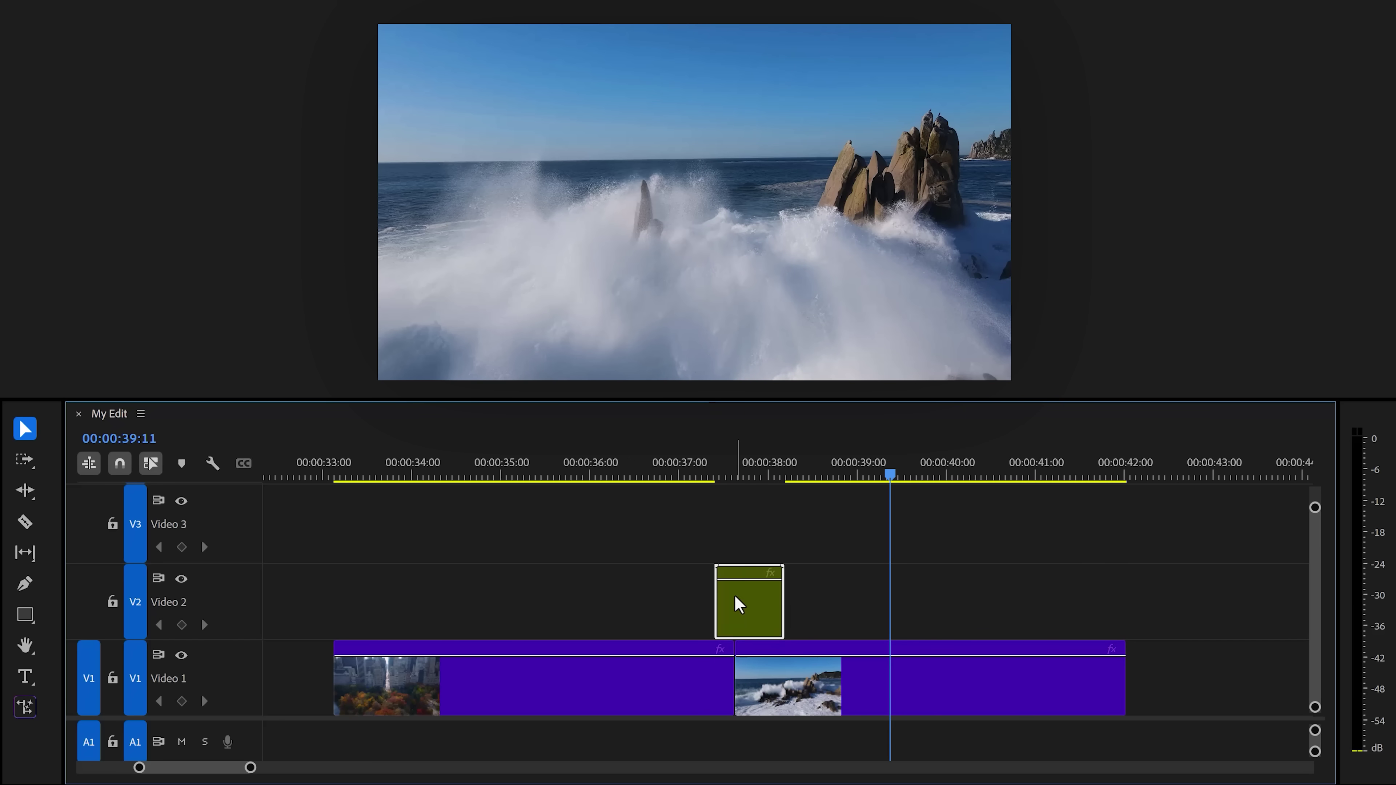
{"action": "key", "text": "Delete"}
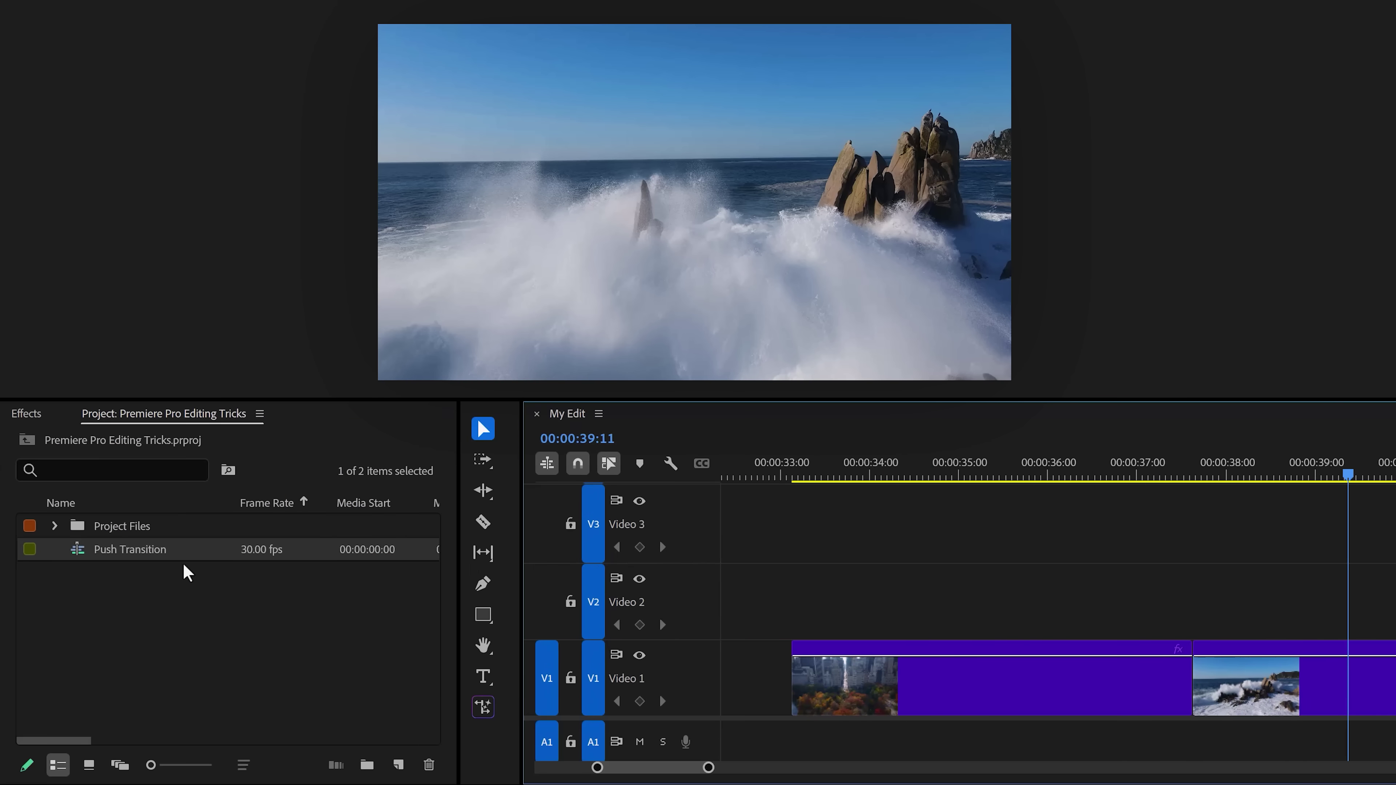
{"action": "left_click_drag", "start_coordinate": [385, 591], "coordinate": [701, 577]}
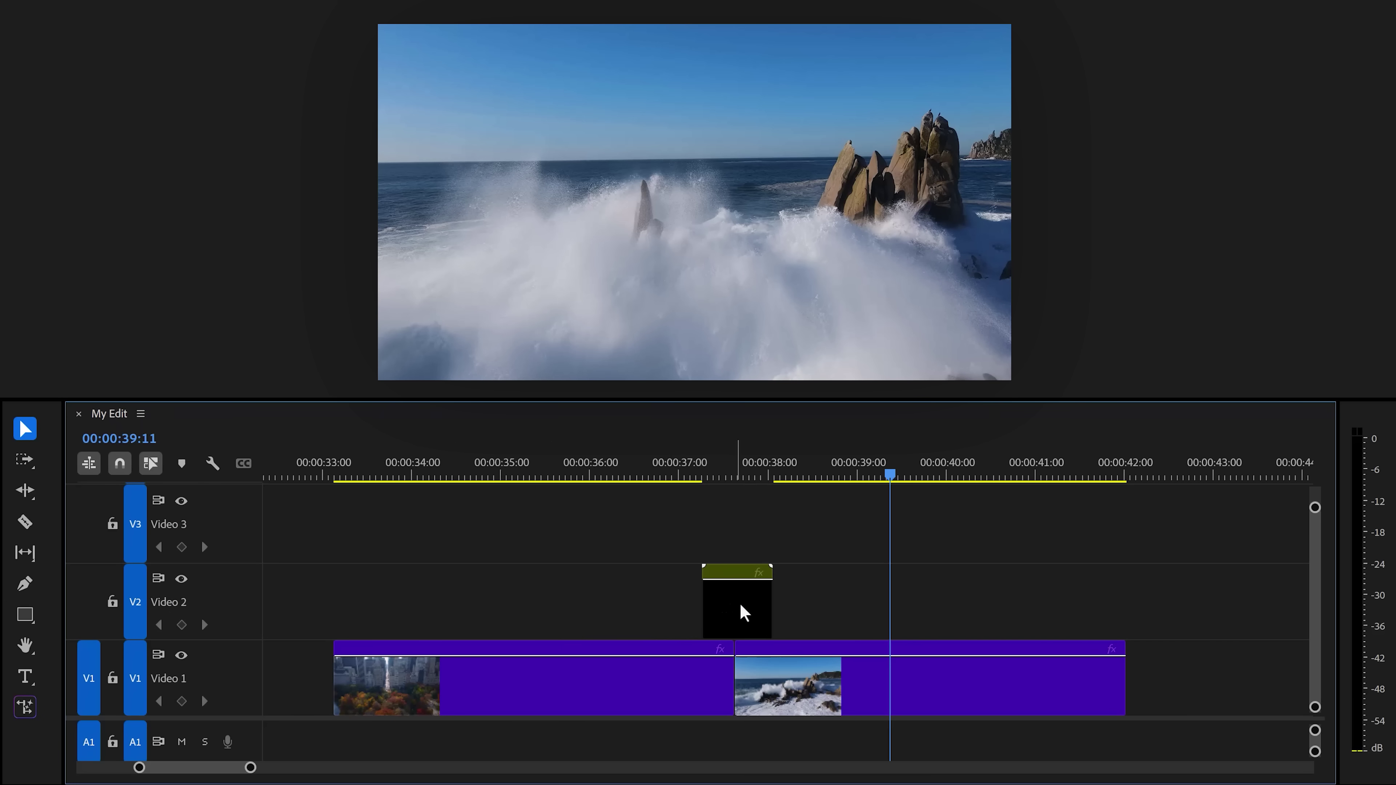
{"action": "key", "text": "Delete"}
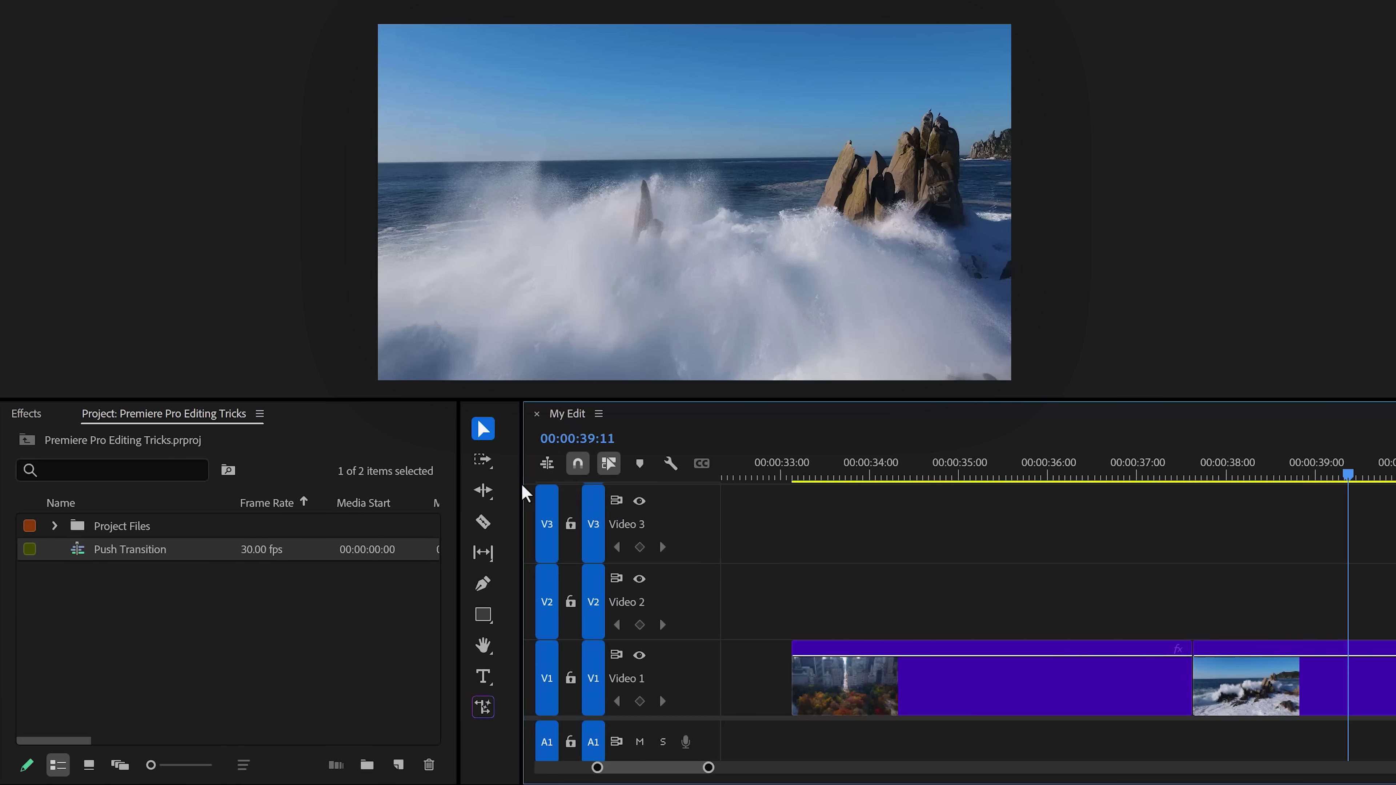
{"action": "left_click_drag", "start_coordinate": [116, 556], "coordinate": [764, 617]}
{"action": "left_click", "coordinate": [654, 475]}
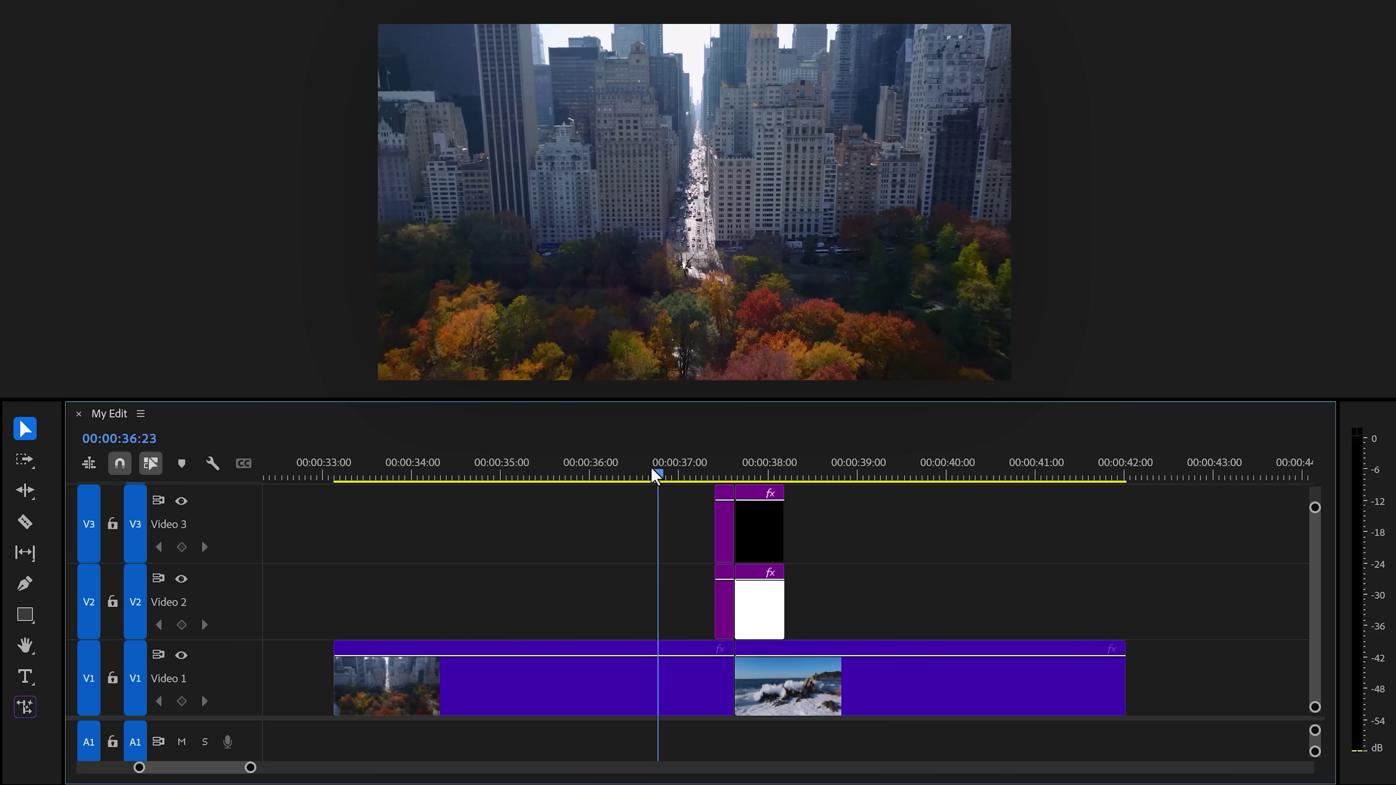
{"action": "key", "text": "Down"}
{"action": "key", "text": "space"}
{"action": "key", "text": "space"}
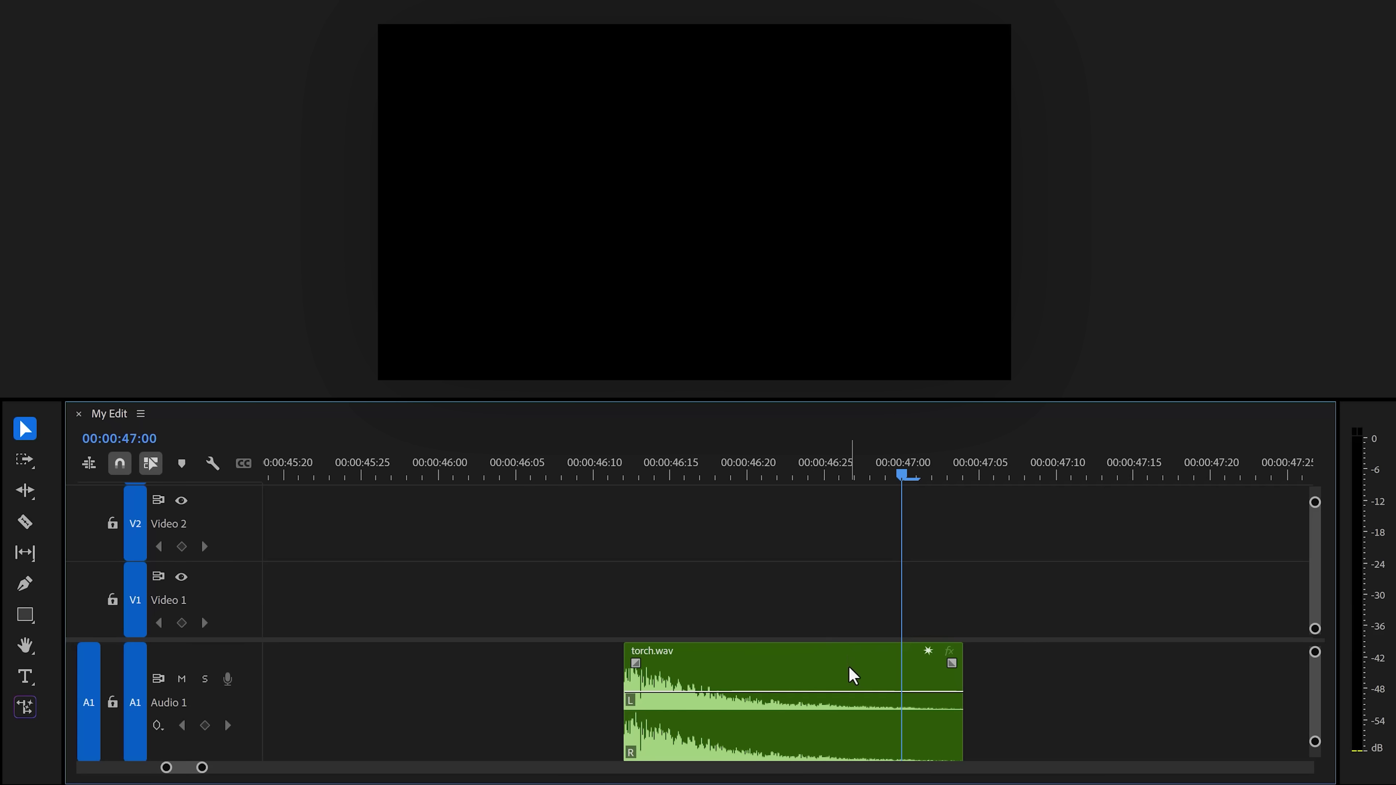
- Duplicate torch.wav to its left and set the copy to Reverse Speed
{"action": "left_click_drag", "start_coordinate": [853, 675], "coordinate": [485, 664]}
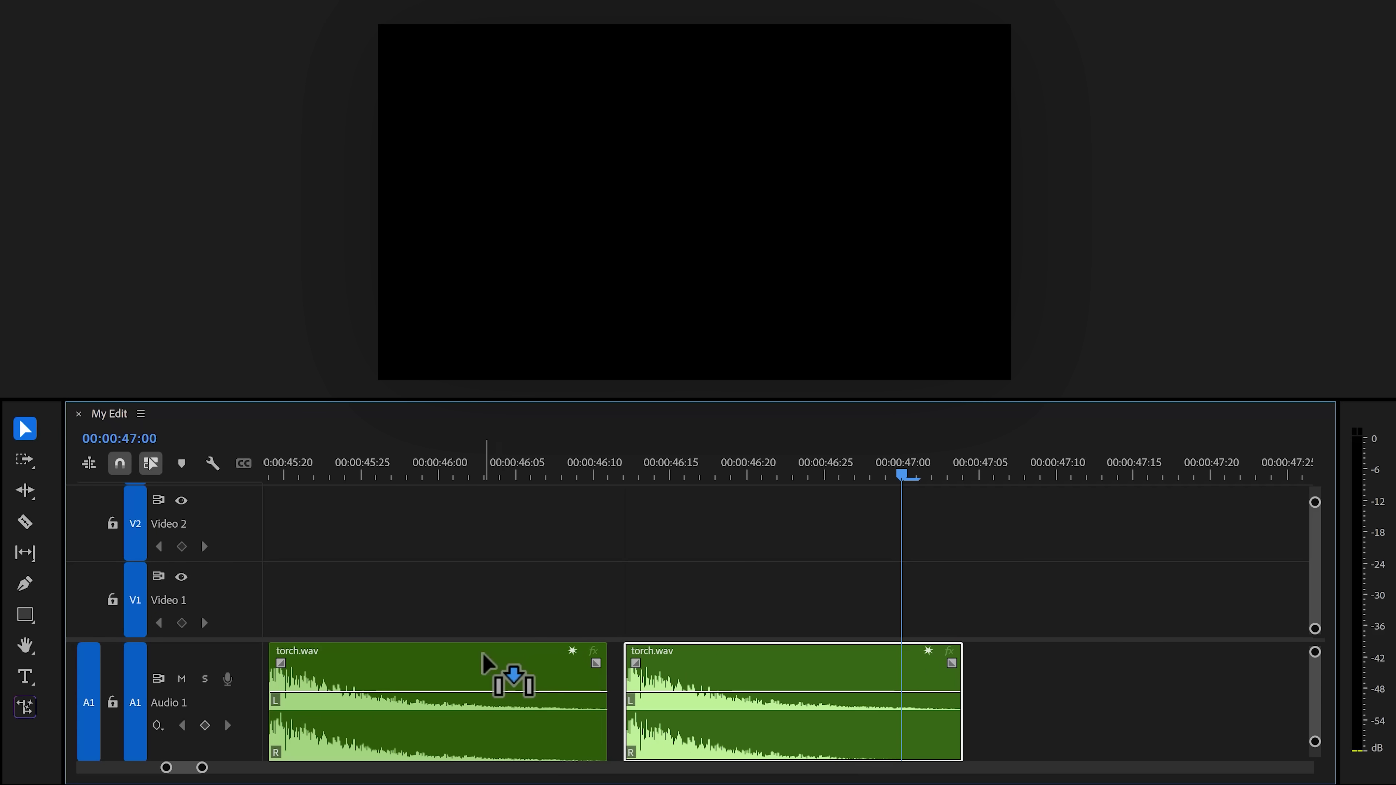
{"action": "scroll", "coordinate": [483, 663], "scroll_direction": "up", "scroll_amount": 3}
{"action": "right_click", "coordinate": [550, 672]}
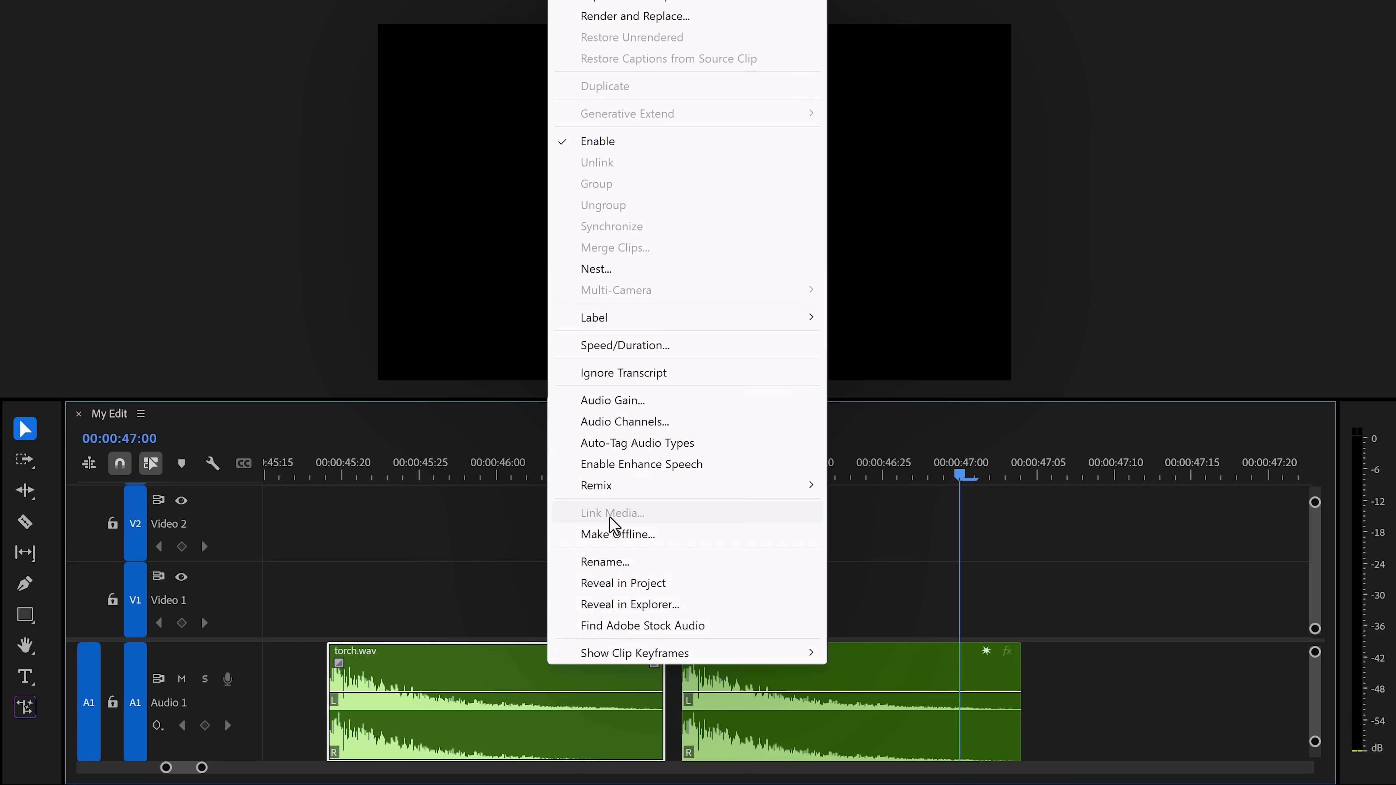
{"action": "left_click", "coordinate": [633, 346]}
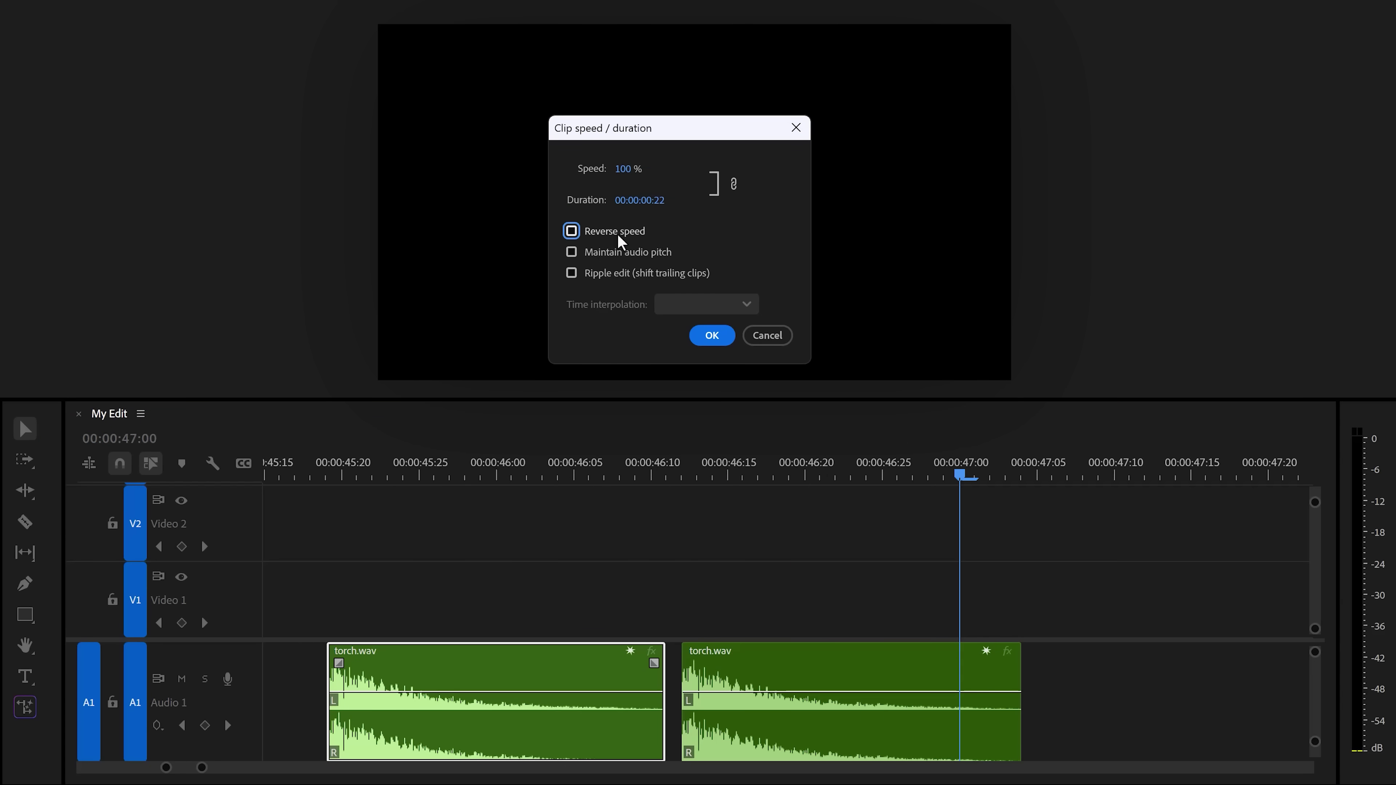
{"action": "key", "text": "Return"}
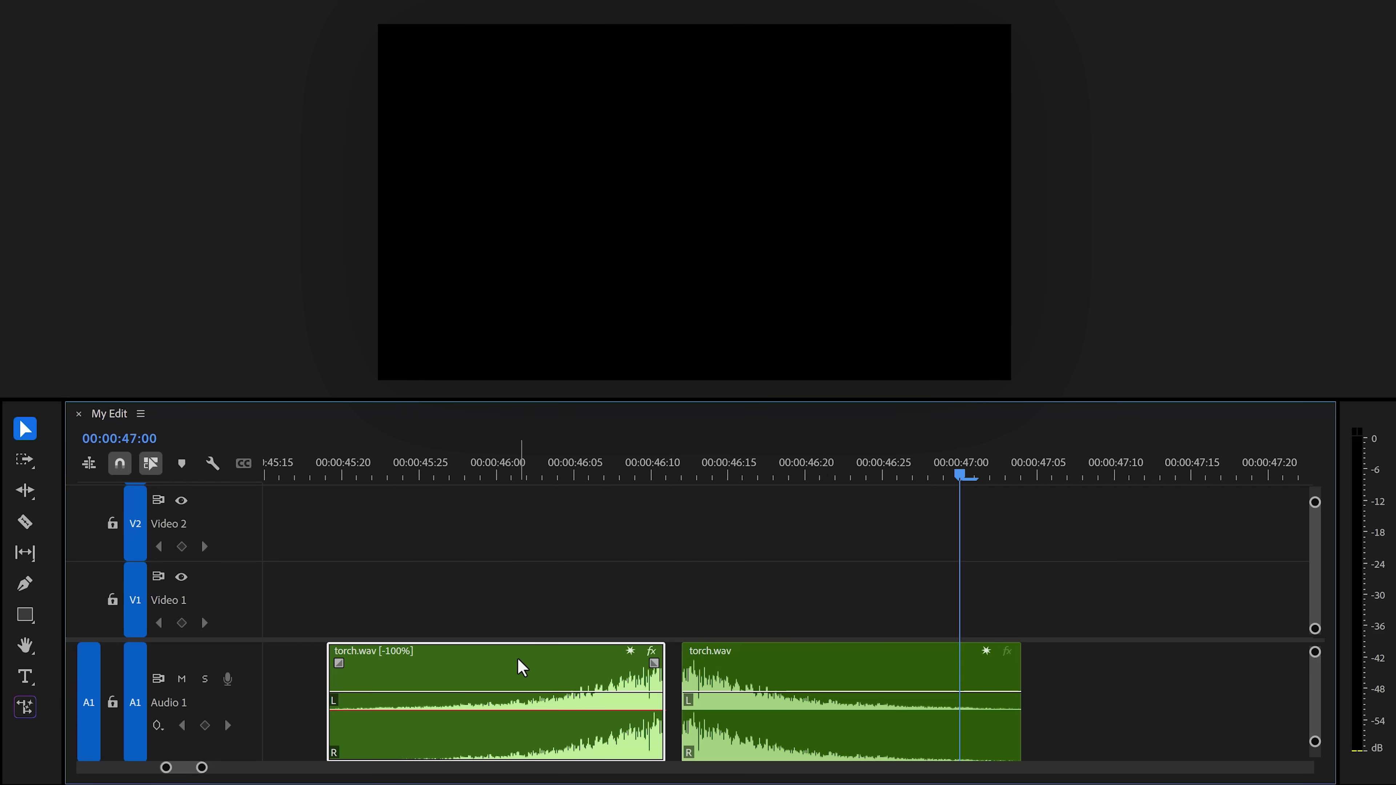
- Butt the reversed copy against the original, add a short crossfade, and play it back
{"action": "left_click_drag", "start_coordinate": [522, 664], "coordinate": [566, 627]}
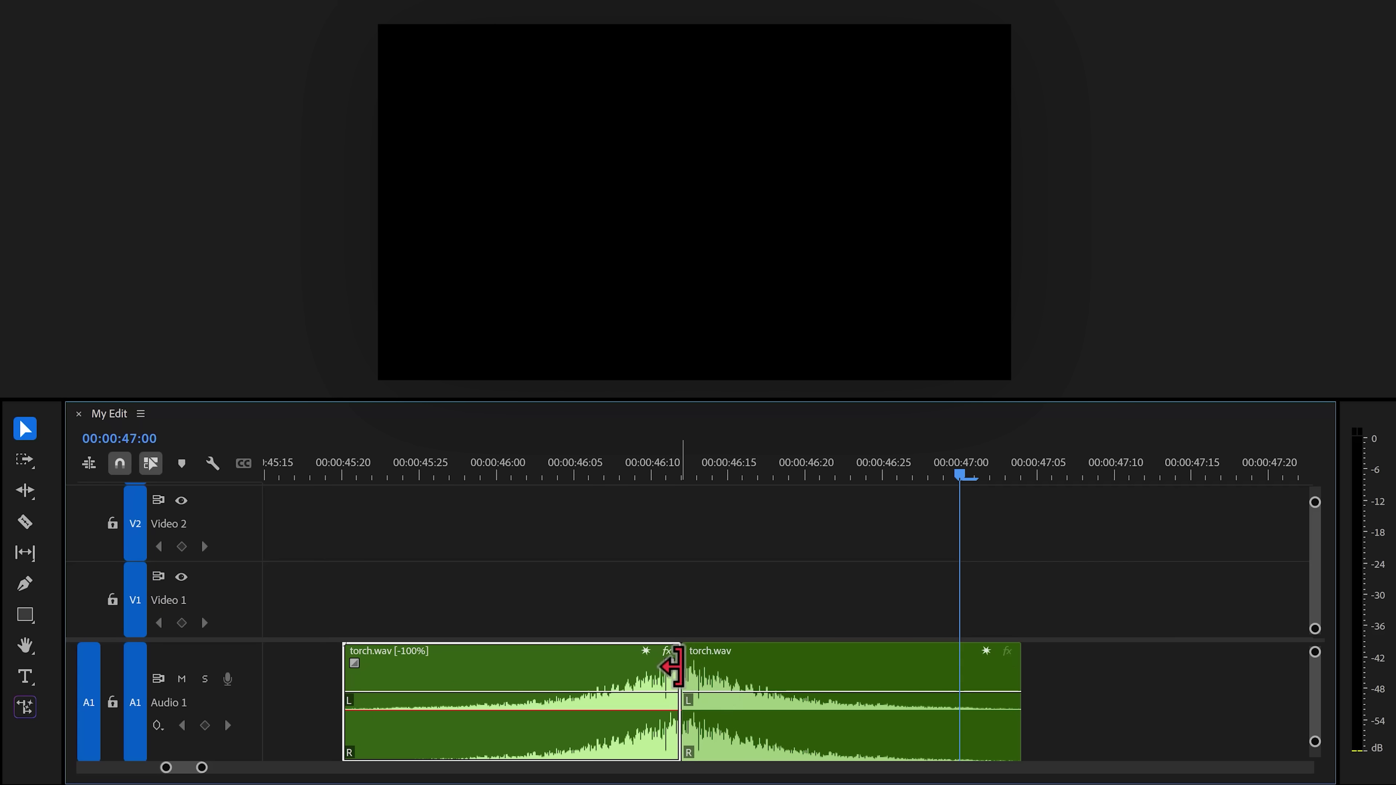
{"action": "left_click", "coordinate": [671, 667]}
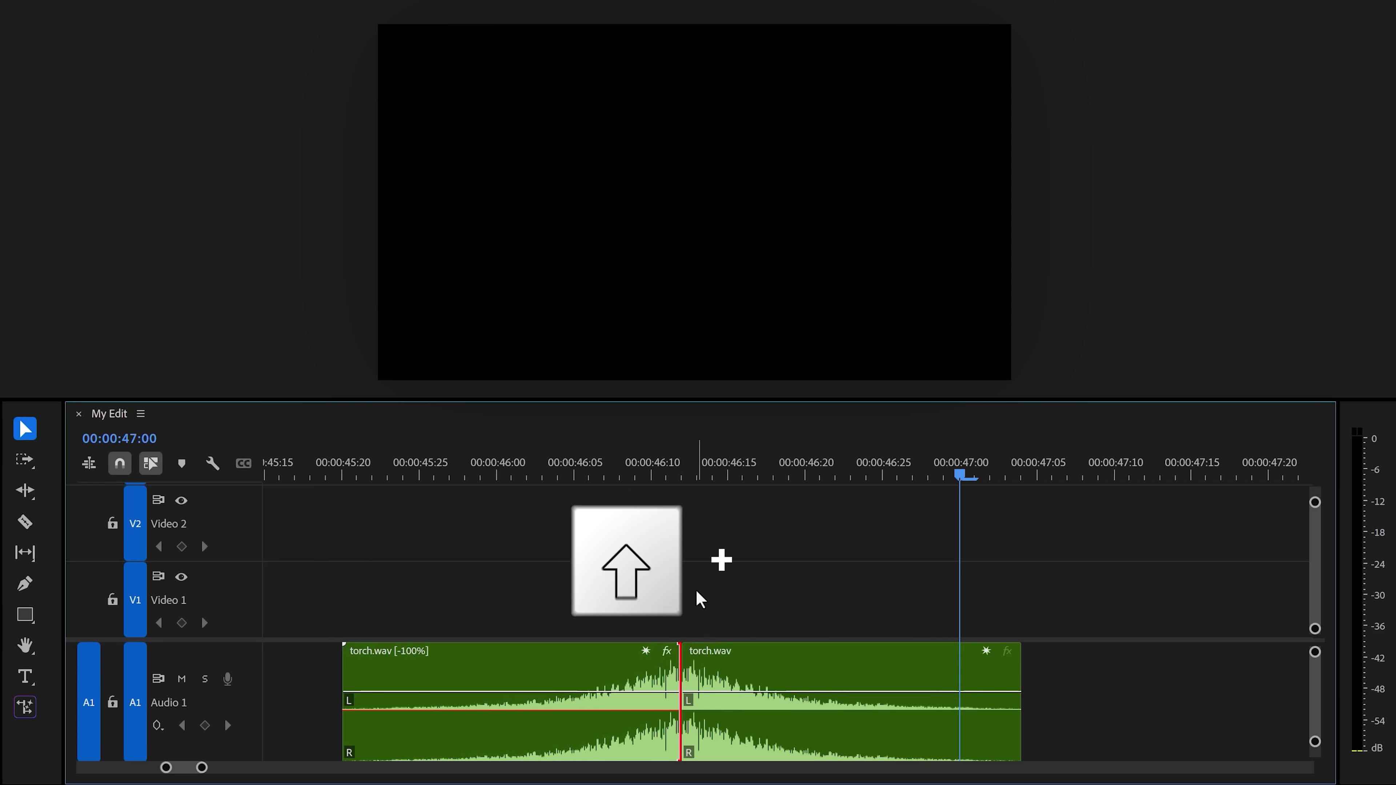
{"action": "key", "text": "shift+d"}
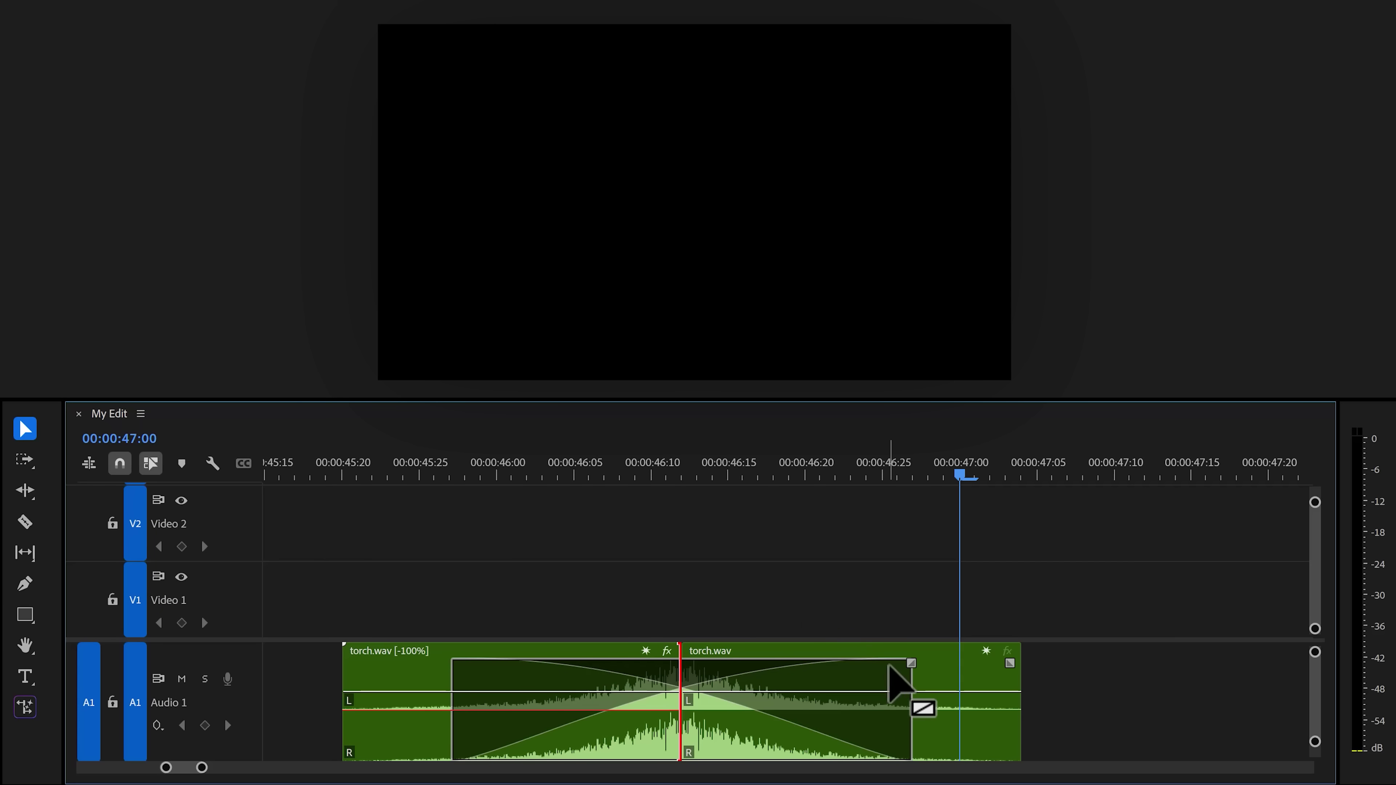
{"action": "left_click_drag", "start_coordinate": [910, 665], "coordinate": [738, 664]}
{"action": "left_click_drag", "start_coordinate": [719, 471], "coordinate": [366, 521]}
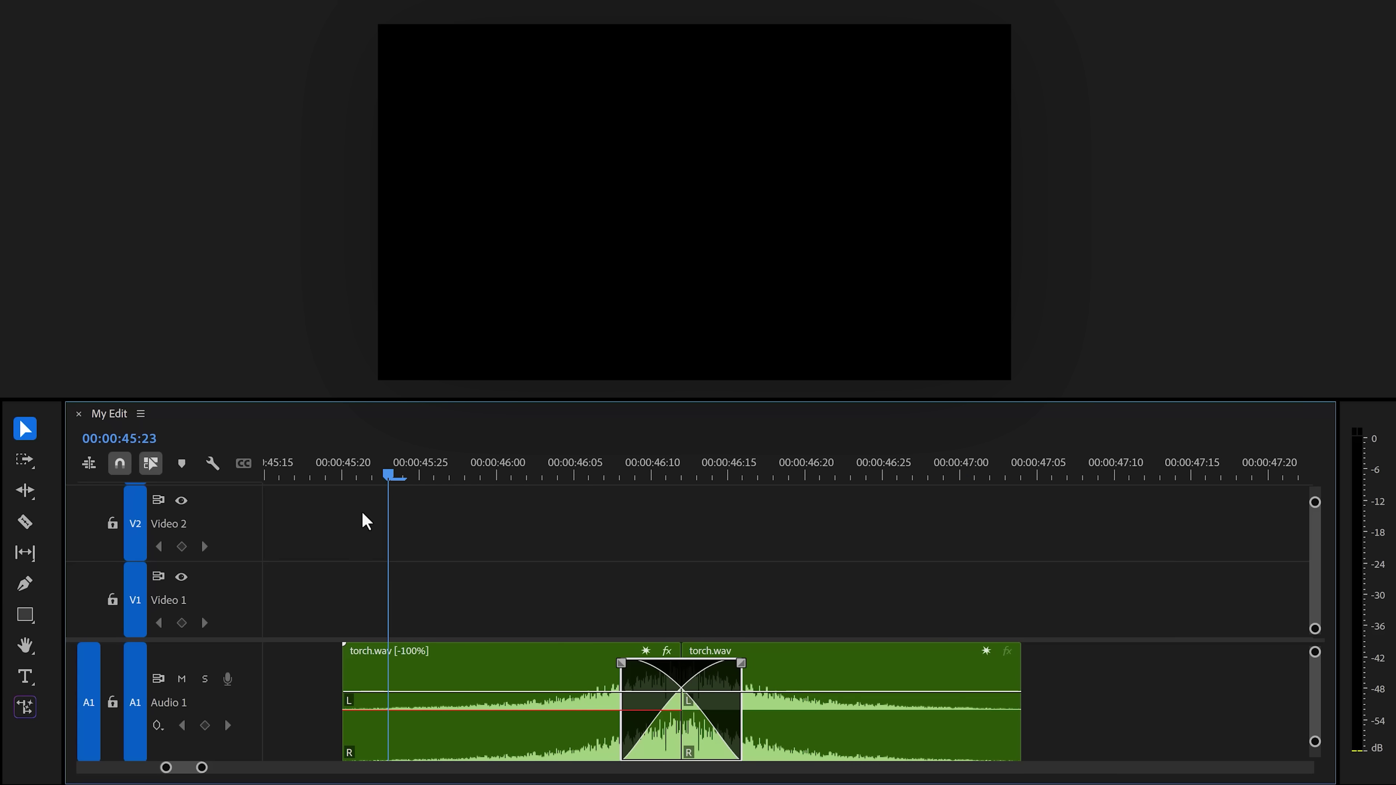
{"action": "key", "text": "space"}
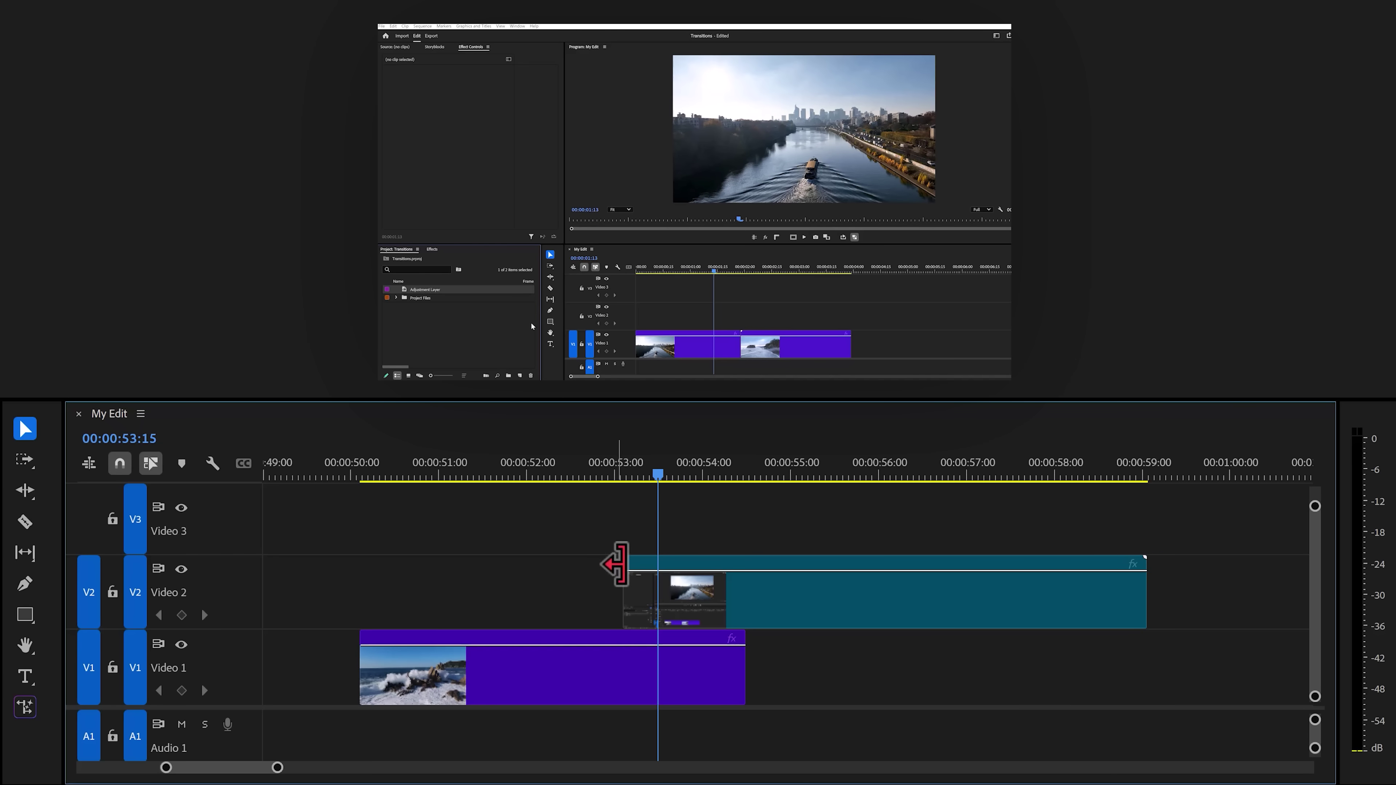
- Crop the Video 2 clip's bottom 38.3% and stack a Video 3 copy cropped Top 61.5%
{"action": "left_click", "coordinate": [699, 605]}
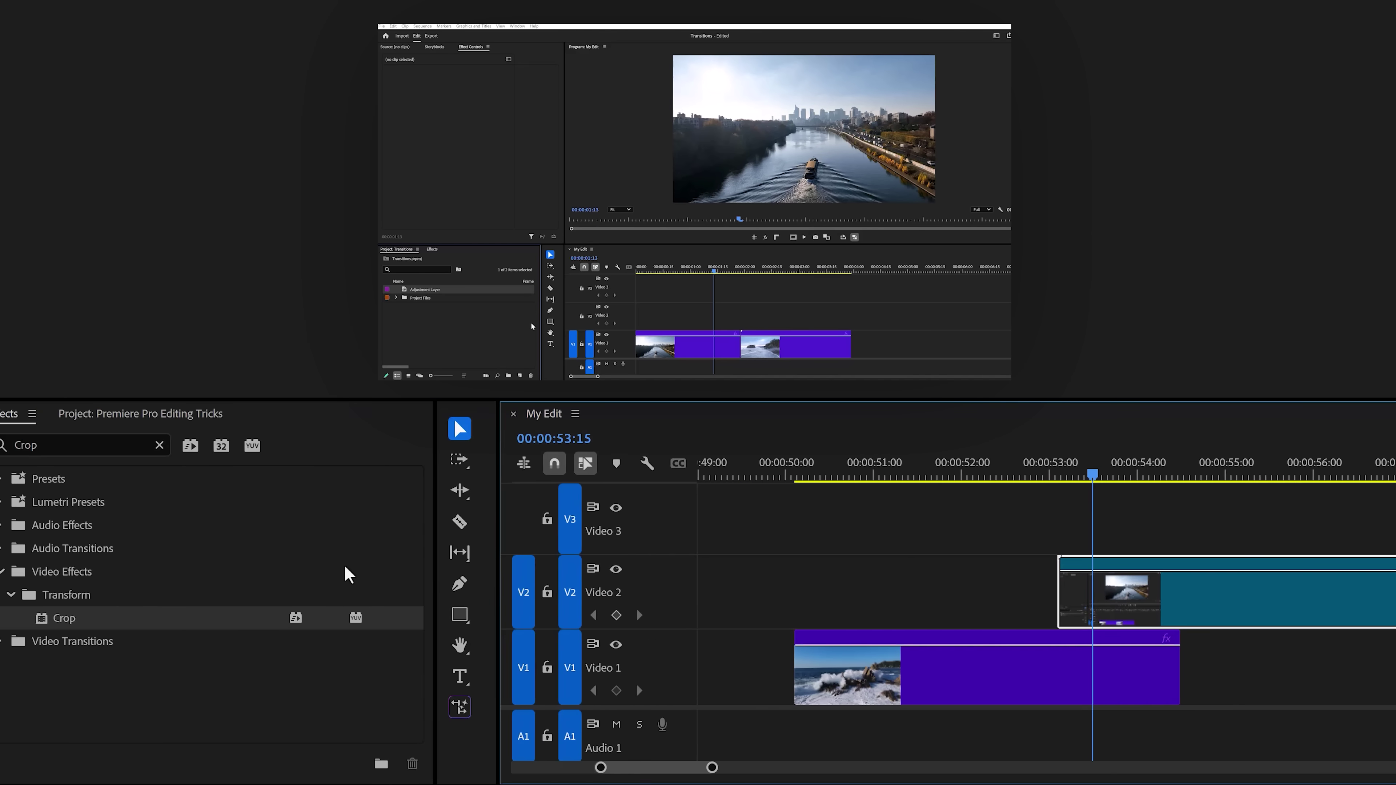
{"action": "left_click", "coordinate": [117, 623]}
{"action": "left_click_drag", "start_coordinate": [418, 566], "coordinate": [737, 609]}
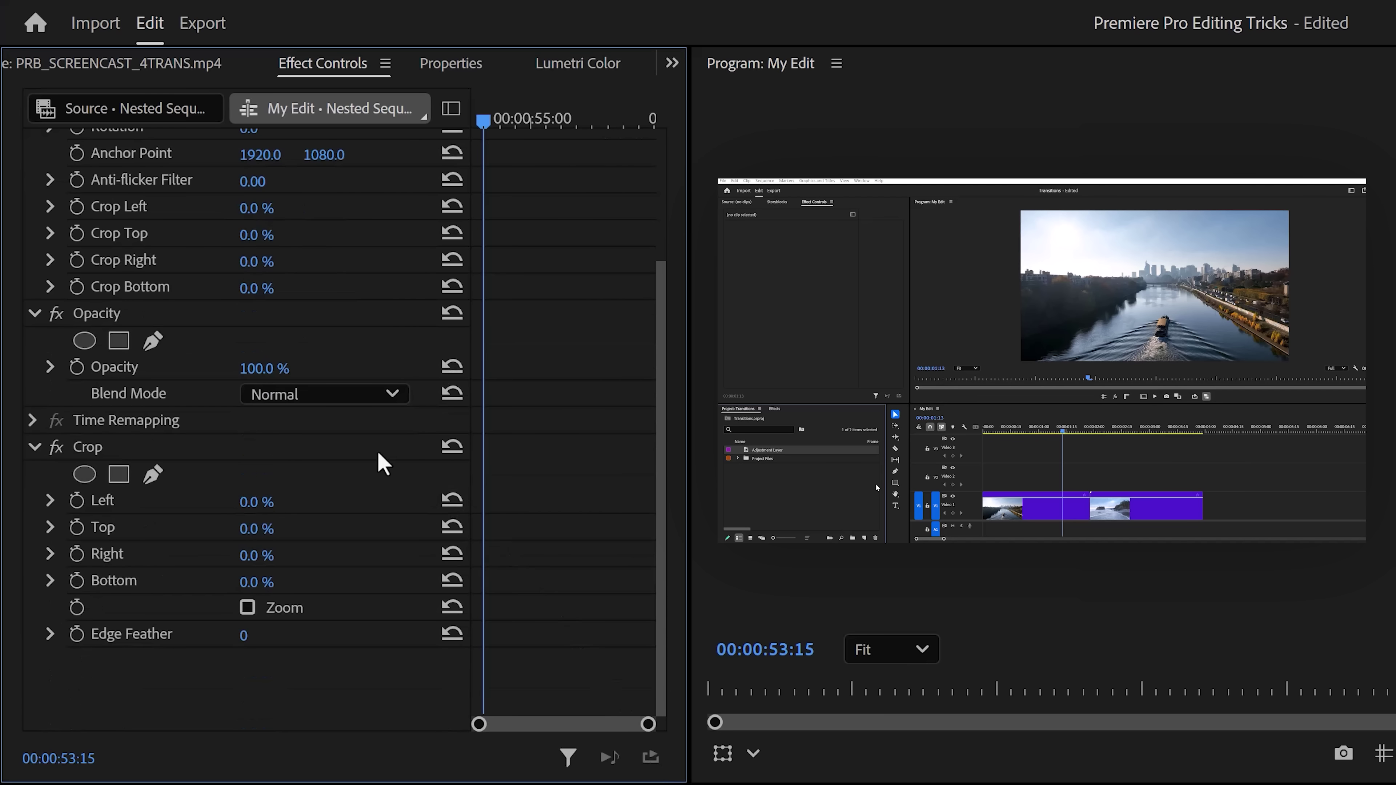
{"action": "left_click", "coordinate": [345, 453]}
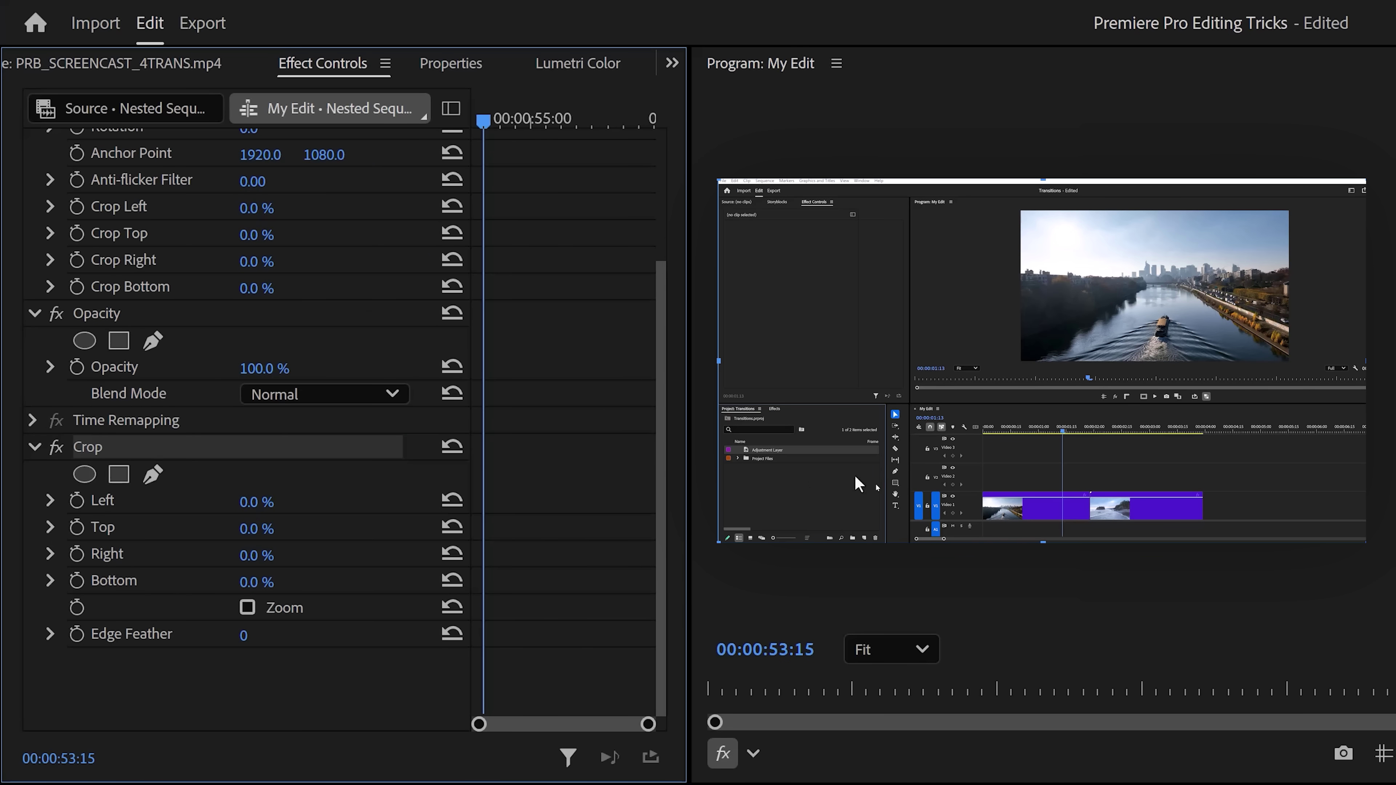
{"action": "left_click_drag", "start_coordinate": [1042, 542], "coordinate": [1039, 407]}
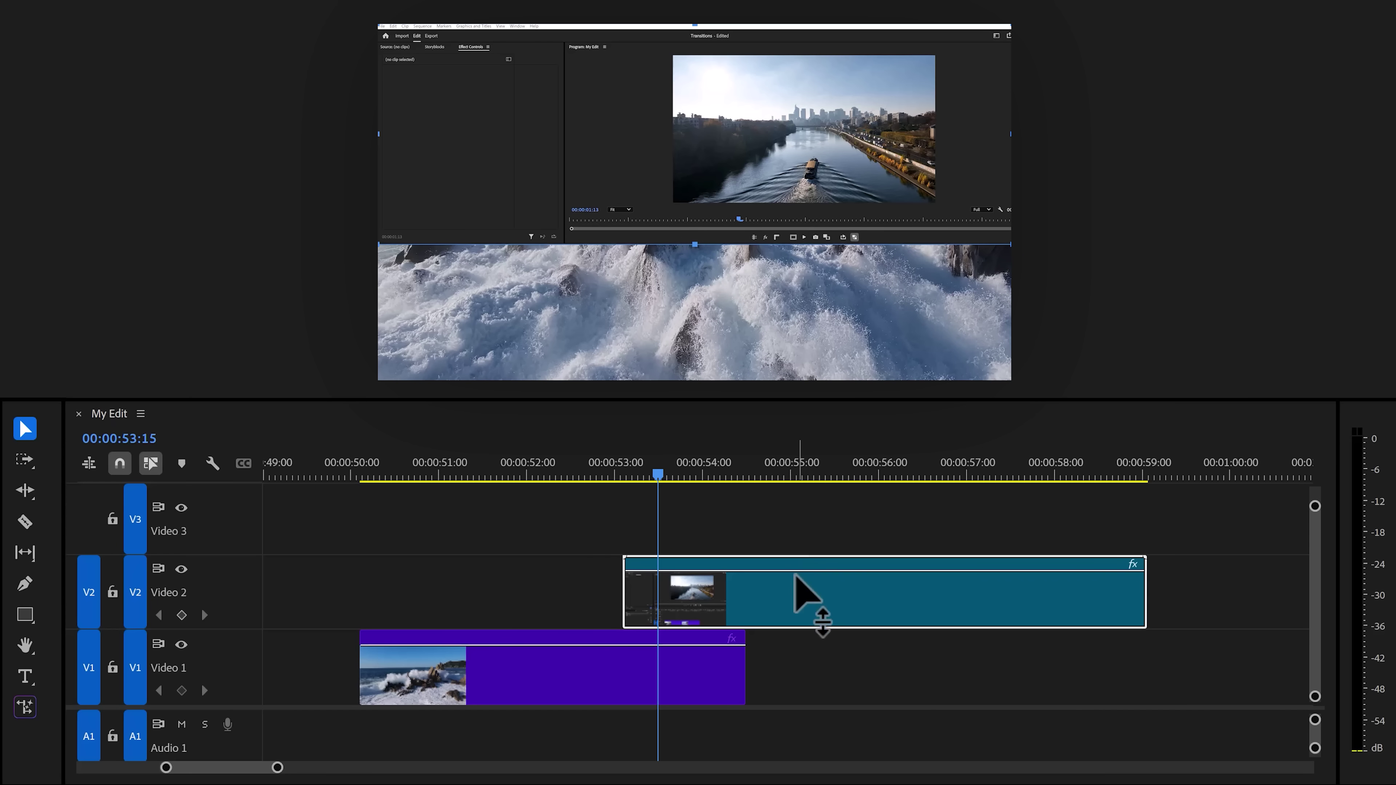
{"action": "left_click_drag", "start_coordinate": [785, 598], "coordinate": [779, 530]}
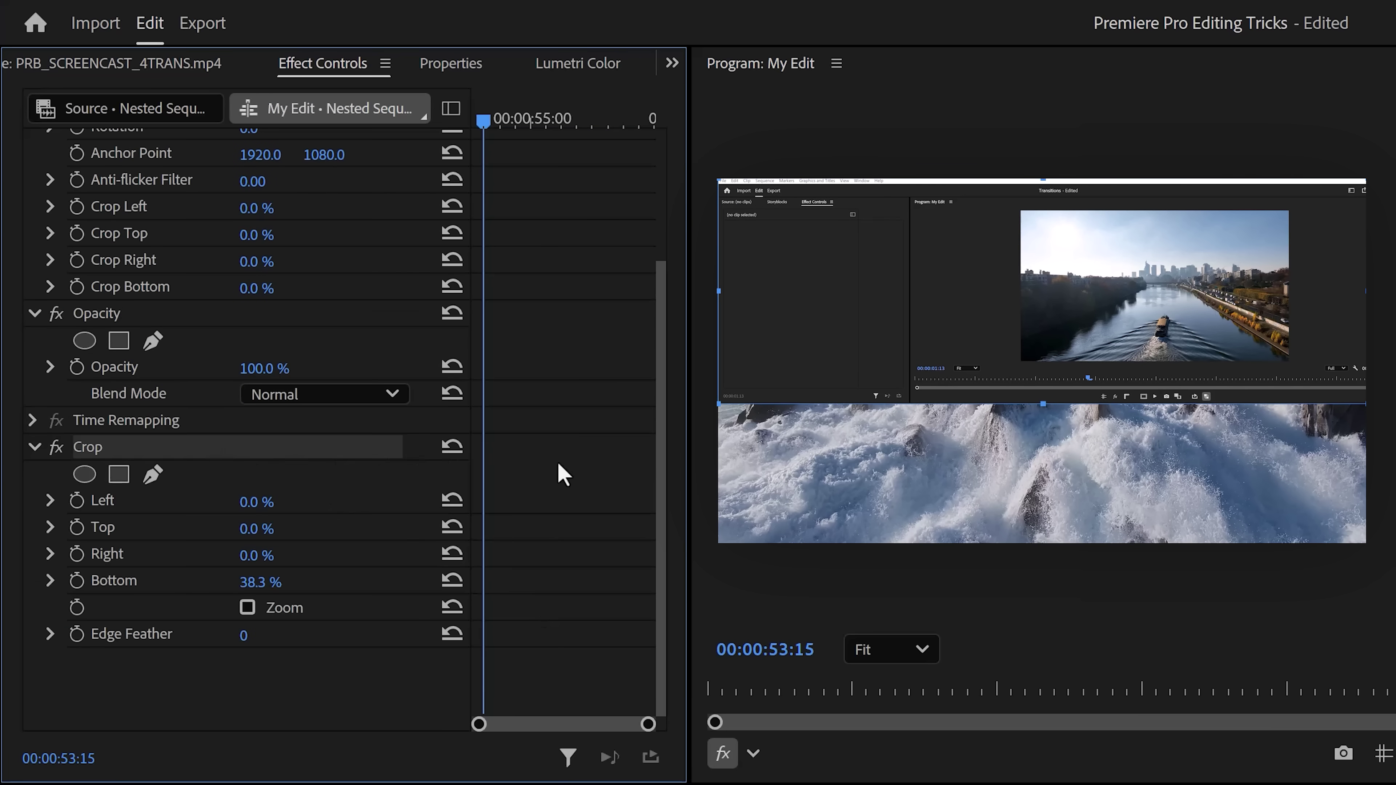
{"action": "left_click_drag", "start_coordinate": [1050, 405], "coordinate": [1050, 543]}
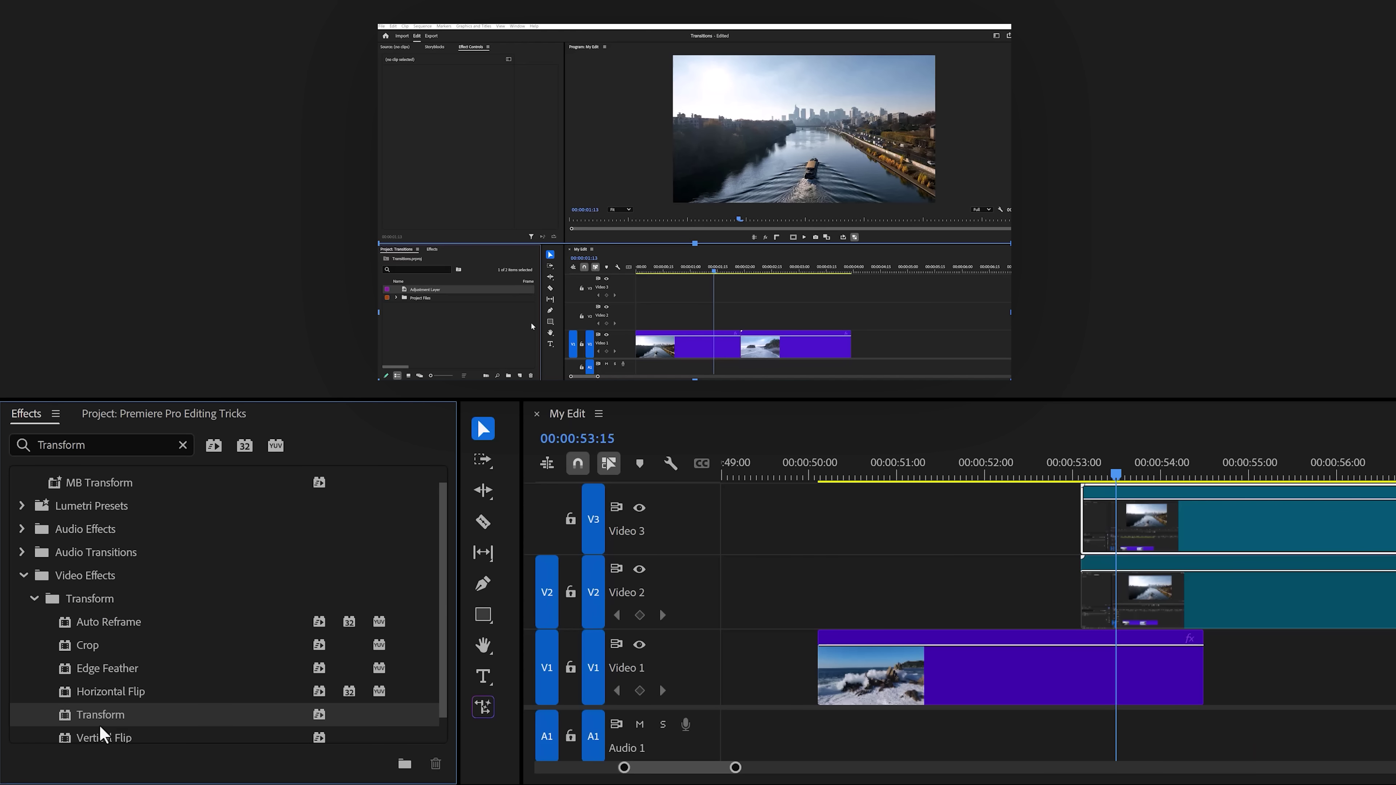
- Apply Transform to both screencast copies and keyframe the Video 3 copy rising from Y 1989 to 1080
{"action": "left_click_drag", "start_coordinate": [1174, 622], "coordinate": [1173, 623]}
{"action": "left_click_drag", "start_coordinate": [140, 711], "coordinate": [1174, 532]}
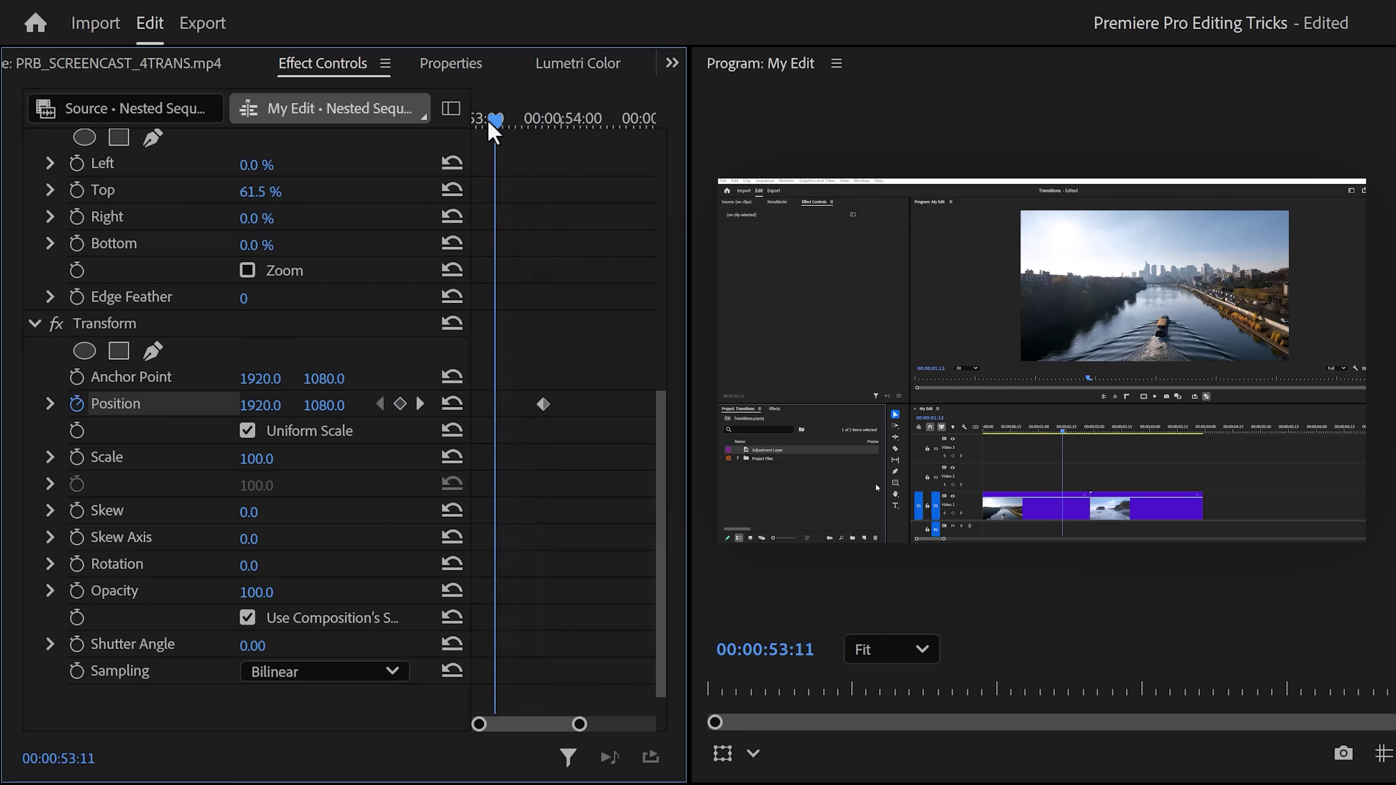
{"action": "left_click_drag", "start_coordinate": [352, 404], "coordinate": [527, 405]}
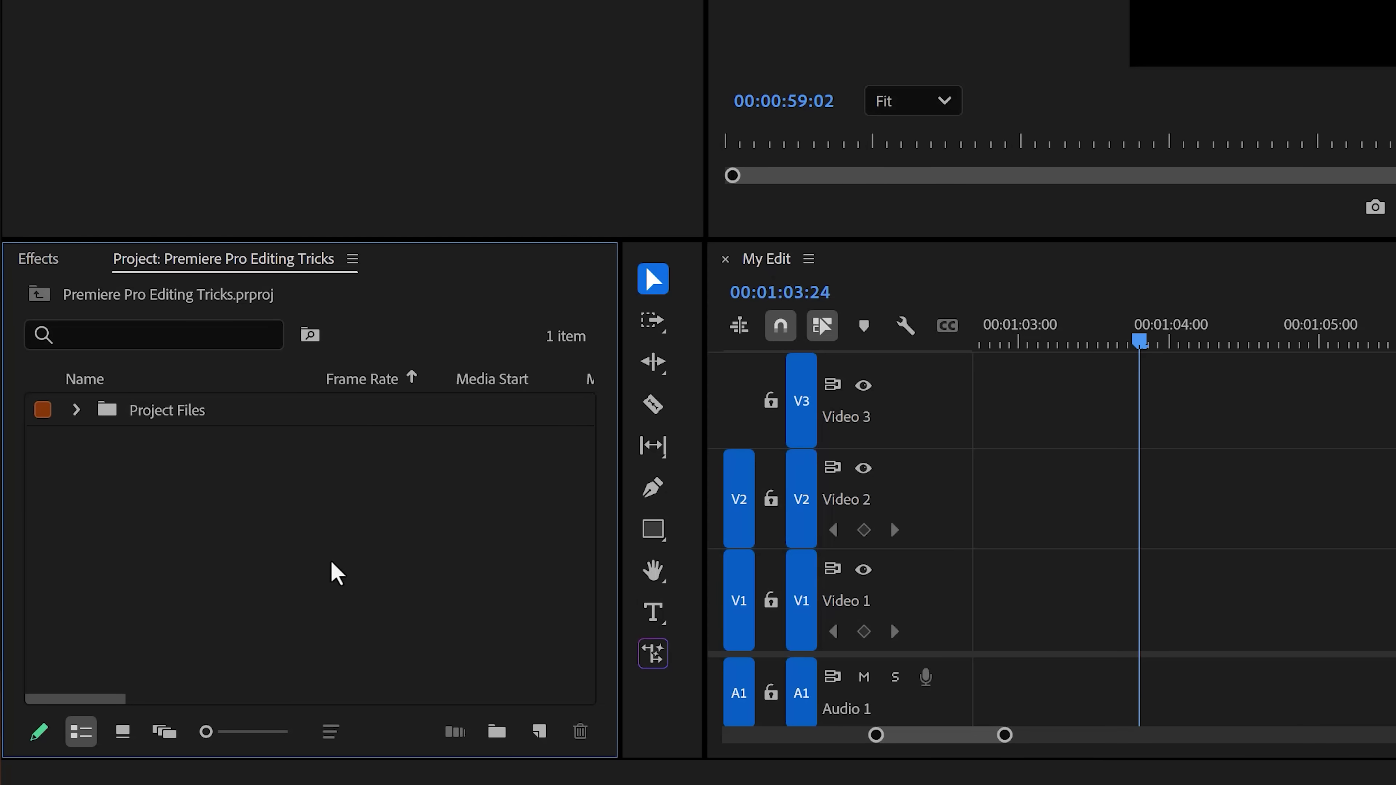
- Create an E9E9E9 colour matte, place it at the start of Video 1, and expand its Lumetri Vignette
{"action": "left_click", "coordinate": [539, 732]}
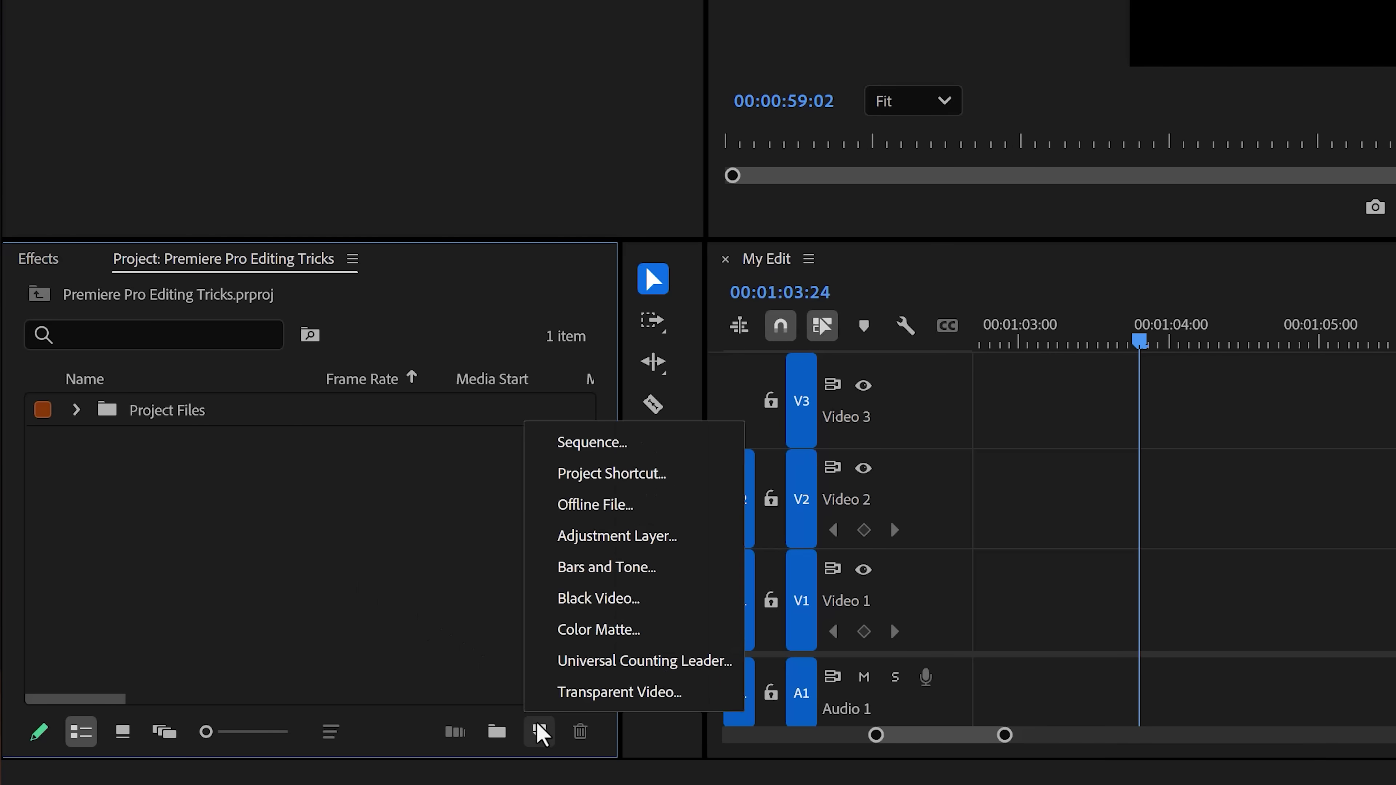
{"action": "left_click", "coordinate": [598, 629]}
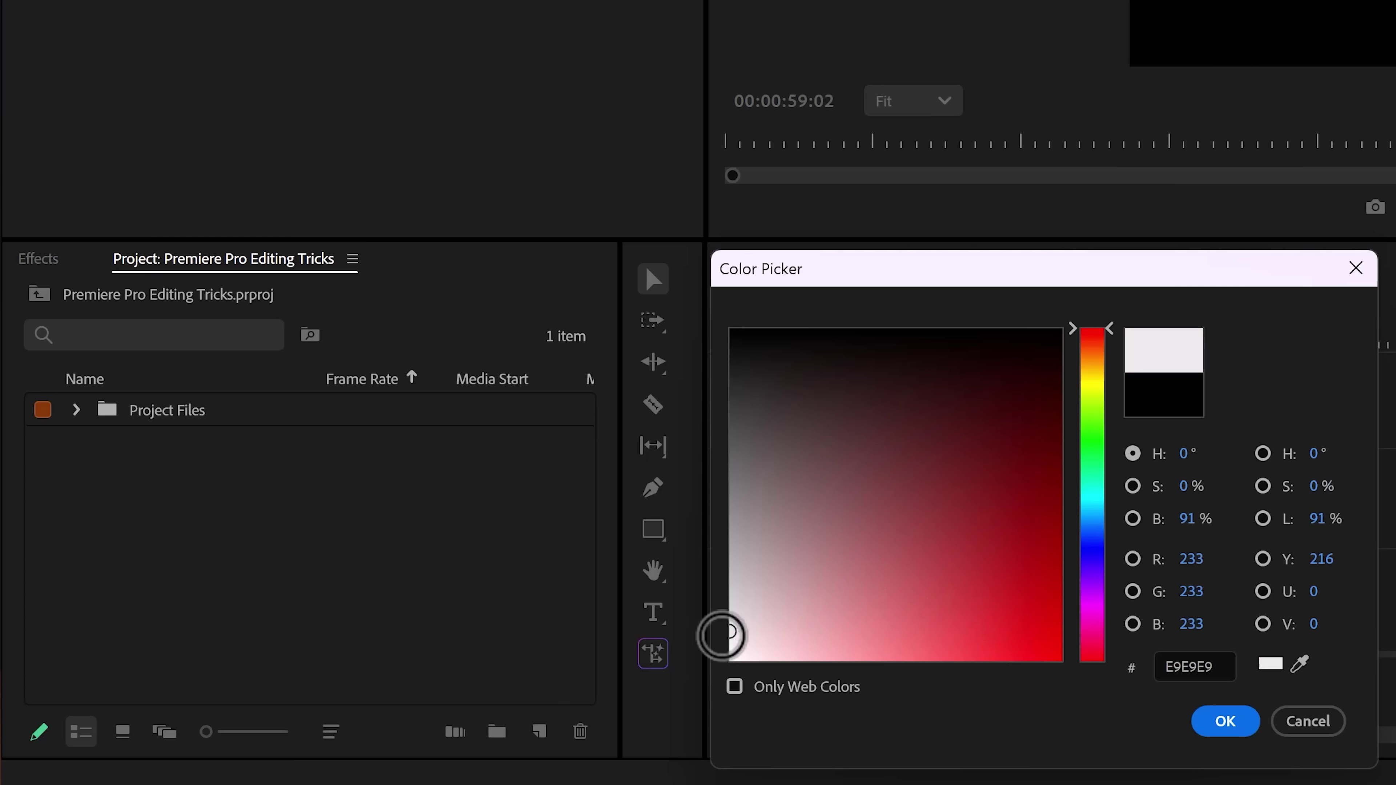
{"action": "left_click", "coordinate": [1216, 724]}
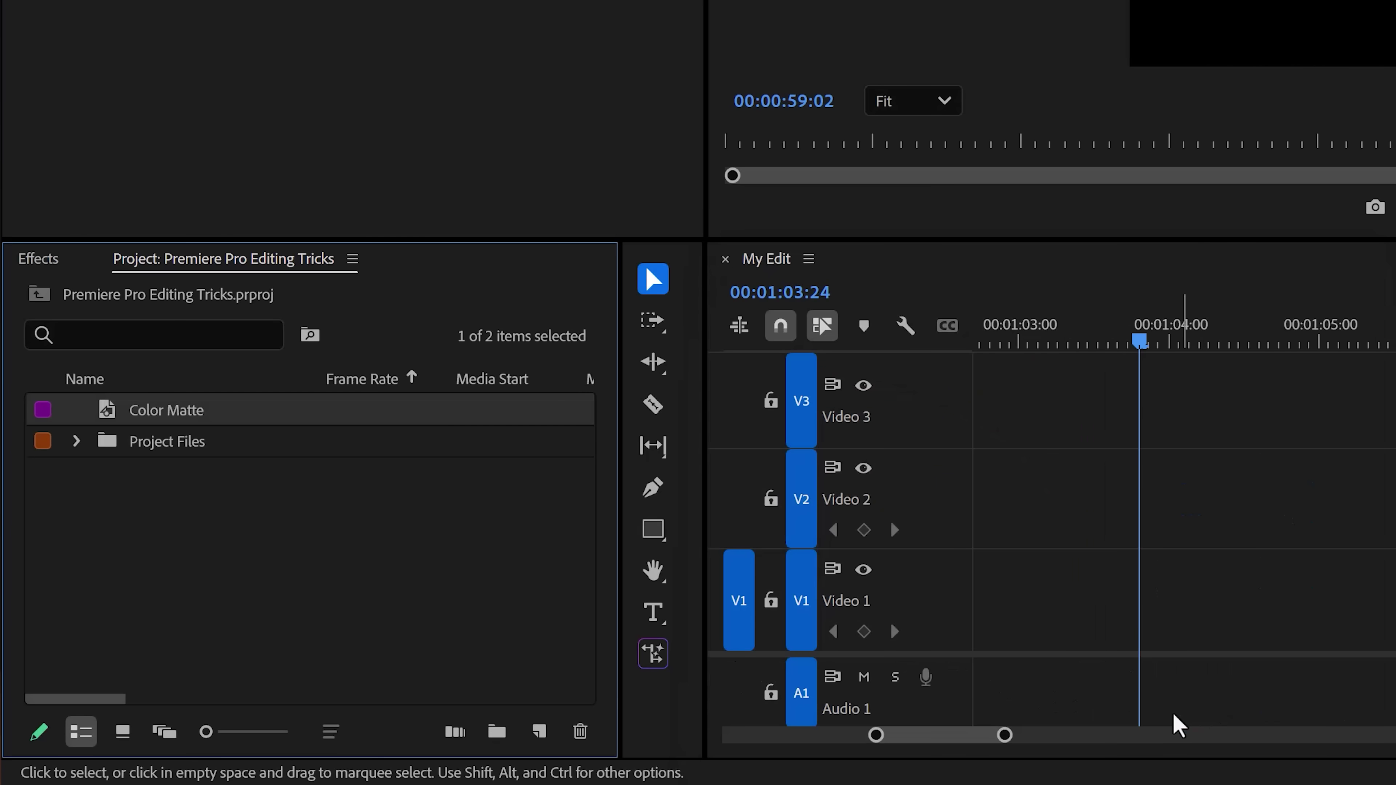
{"action": "left_click_drag", "start_coordinate": [176, 423], "coordinate": [977, 585]}
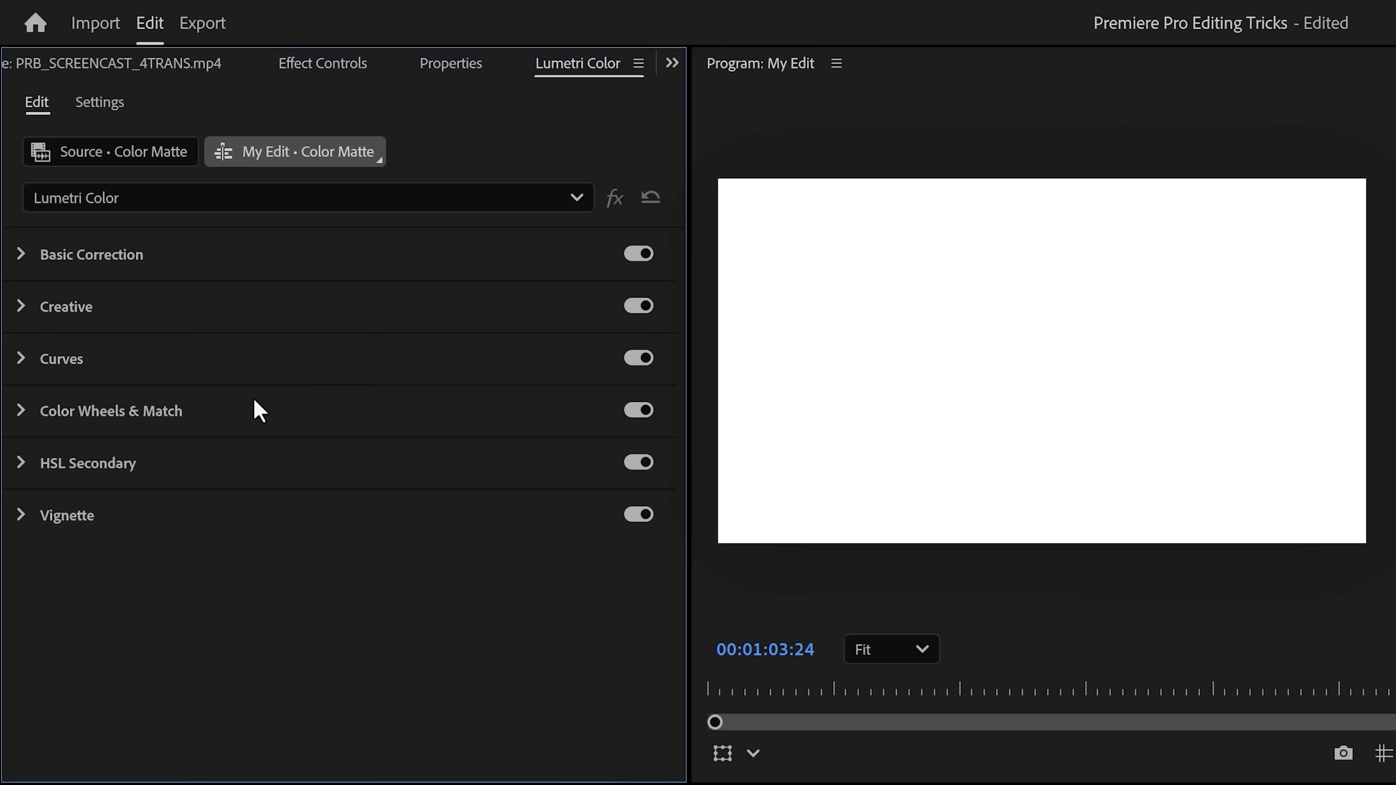
{"action": "left_click", "coordinate": [22, 525]}
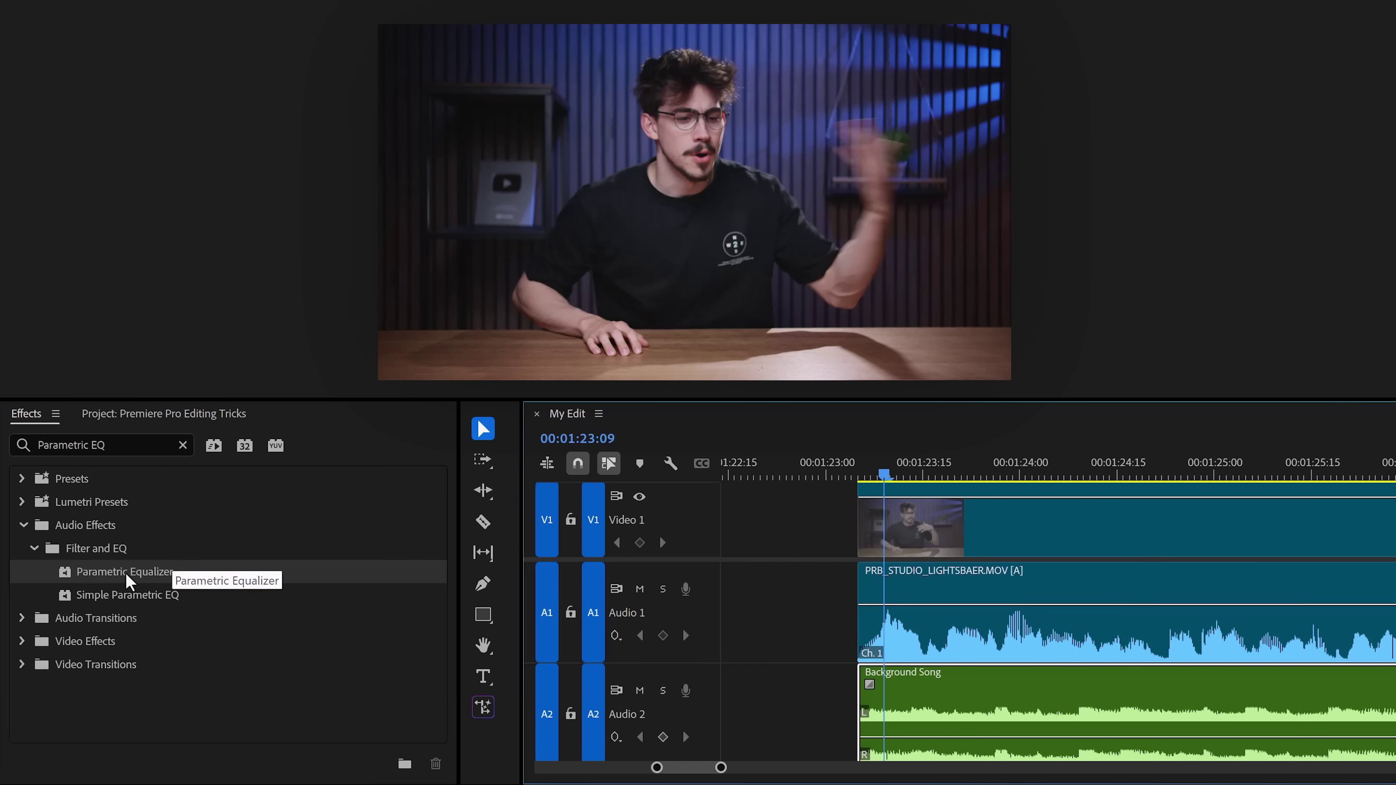
- Put Parametric Equalizer on the Background Song clip on Audio 2 and bring up its Edit window
{"action": "left_click_drag", "start_coordinate": [66, 572], "coordinate": [863, 718]}
{"action": "left_click_drag", "start_coordinate": [506, 717], "coordinate": [530, 714]}
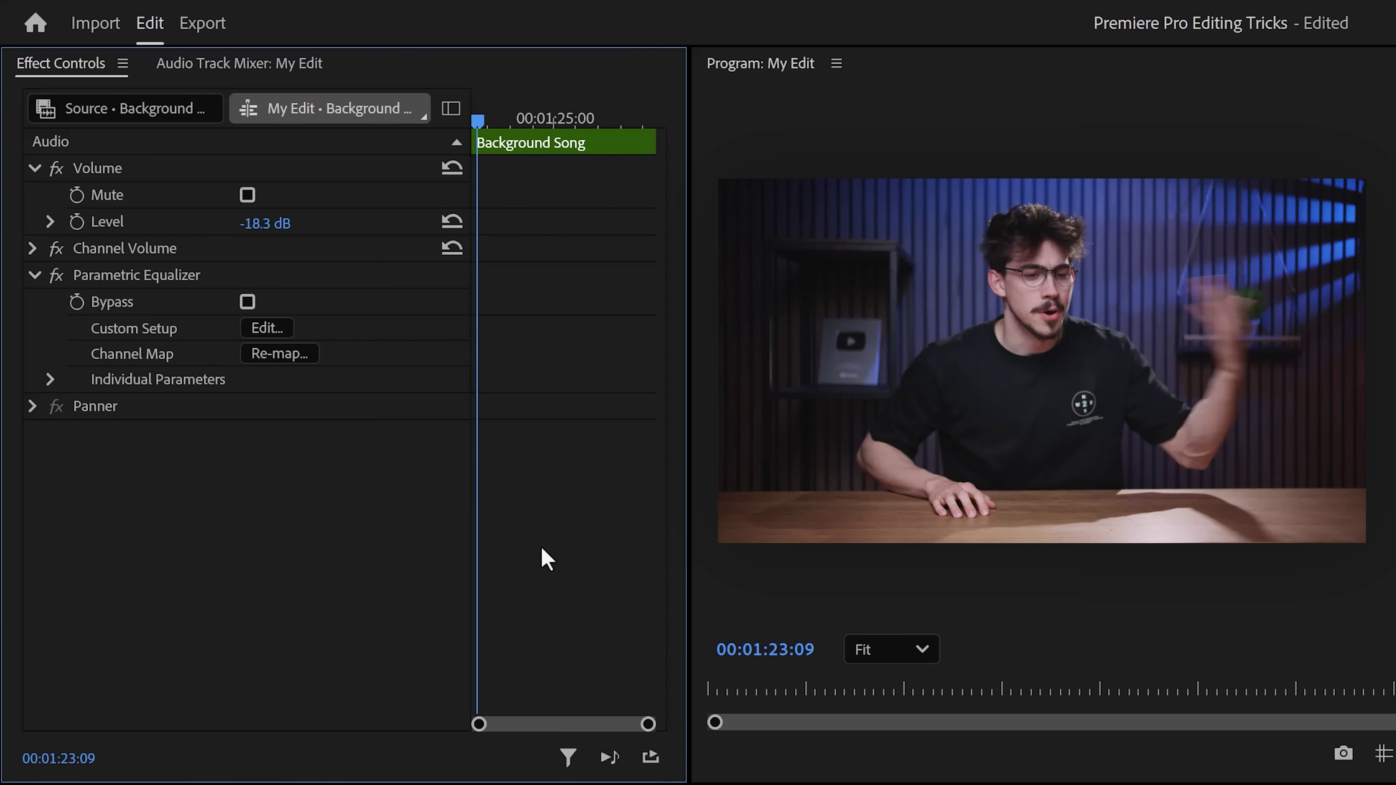
{"action": "left_click", "coordinate": [267, 328]}
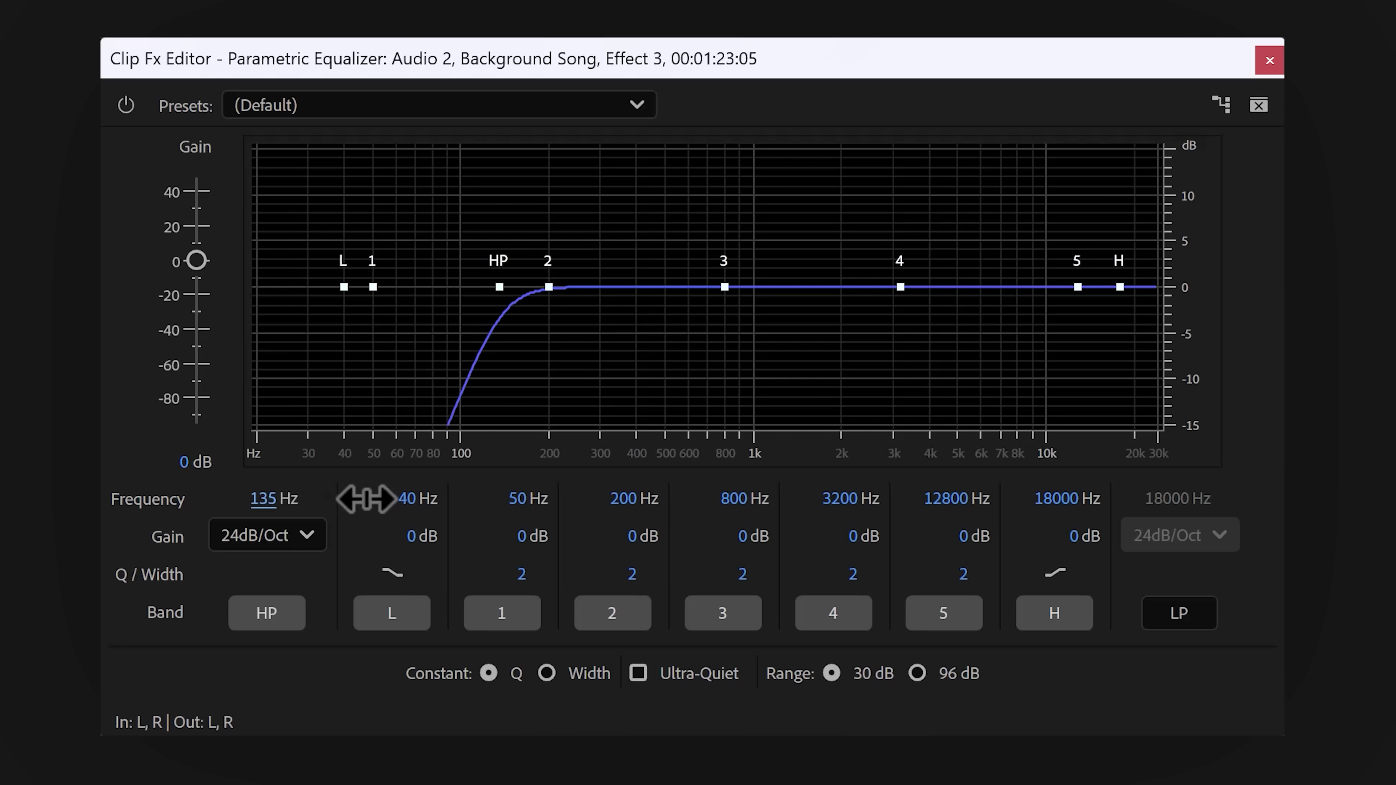
- Play the music, then set the Parametric EQ high-pass to 119 Hz and cut band 3 to -8.4 dB at 373 Hz
{"action": "key", "text": "space"}
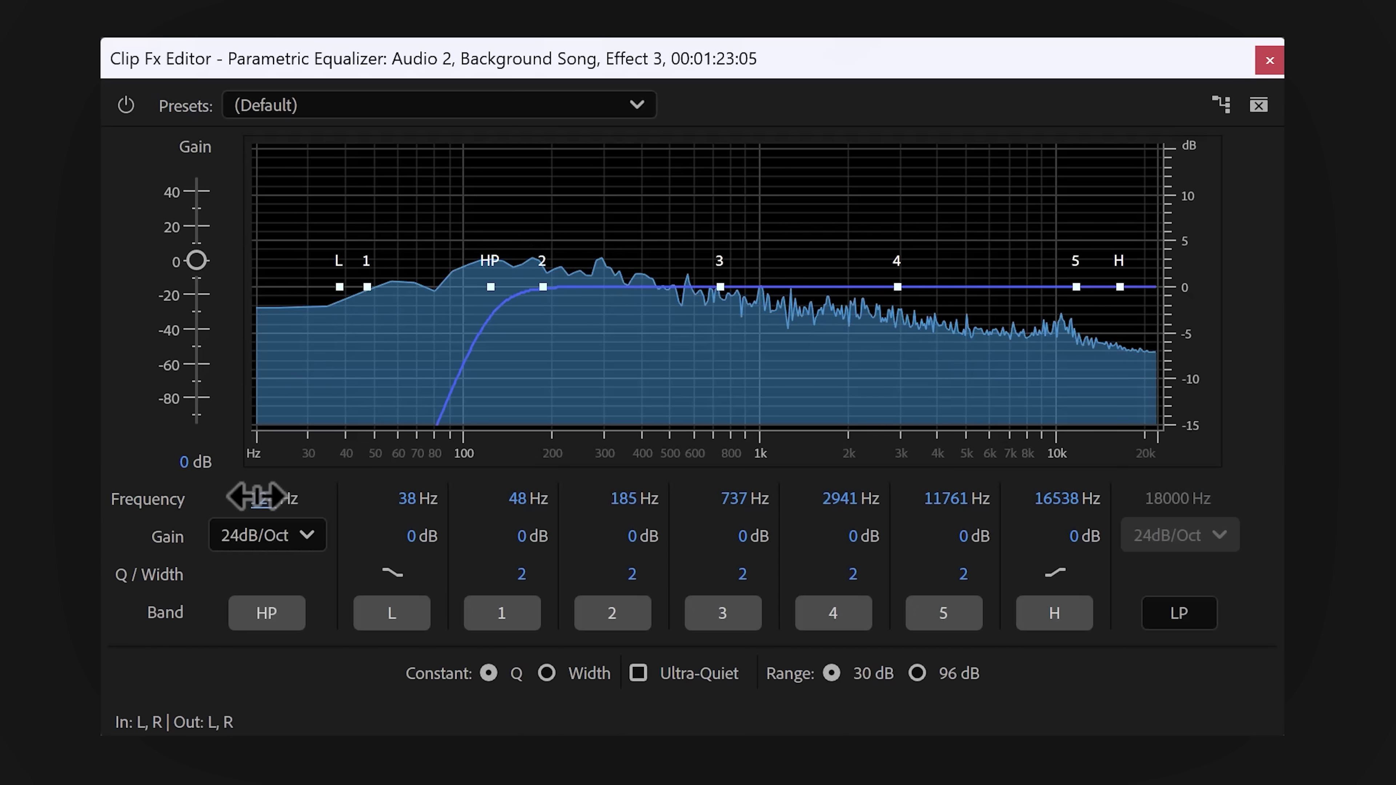
{"action": "left_click_drag", "start_coordinate": [259, 498], "coordinate": [249, 499]}
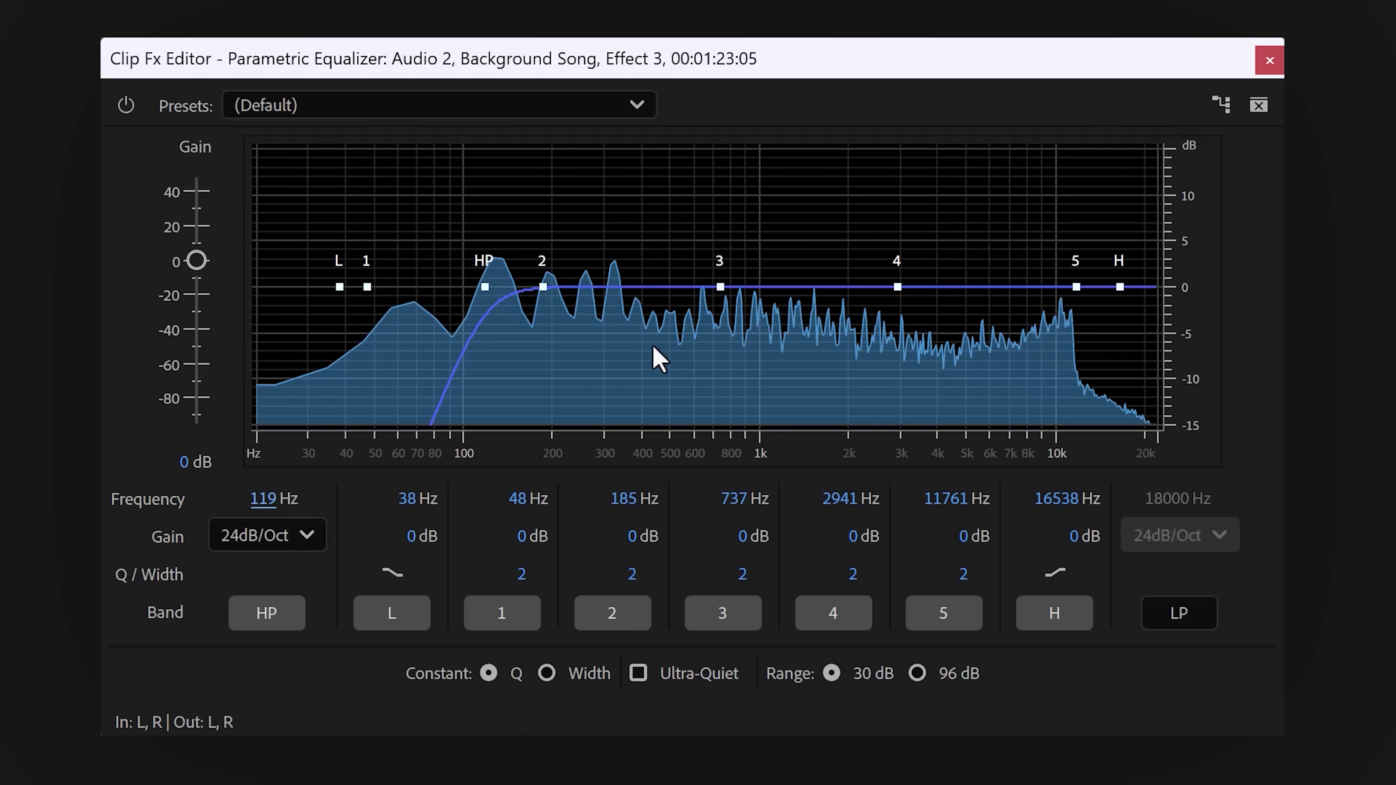
{"action": "left_click_drag", "start_coordinate": [715, 287], "coordinate": [707, 291]}
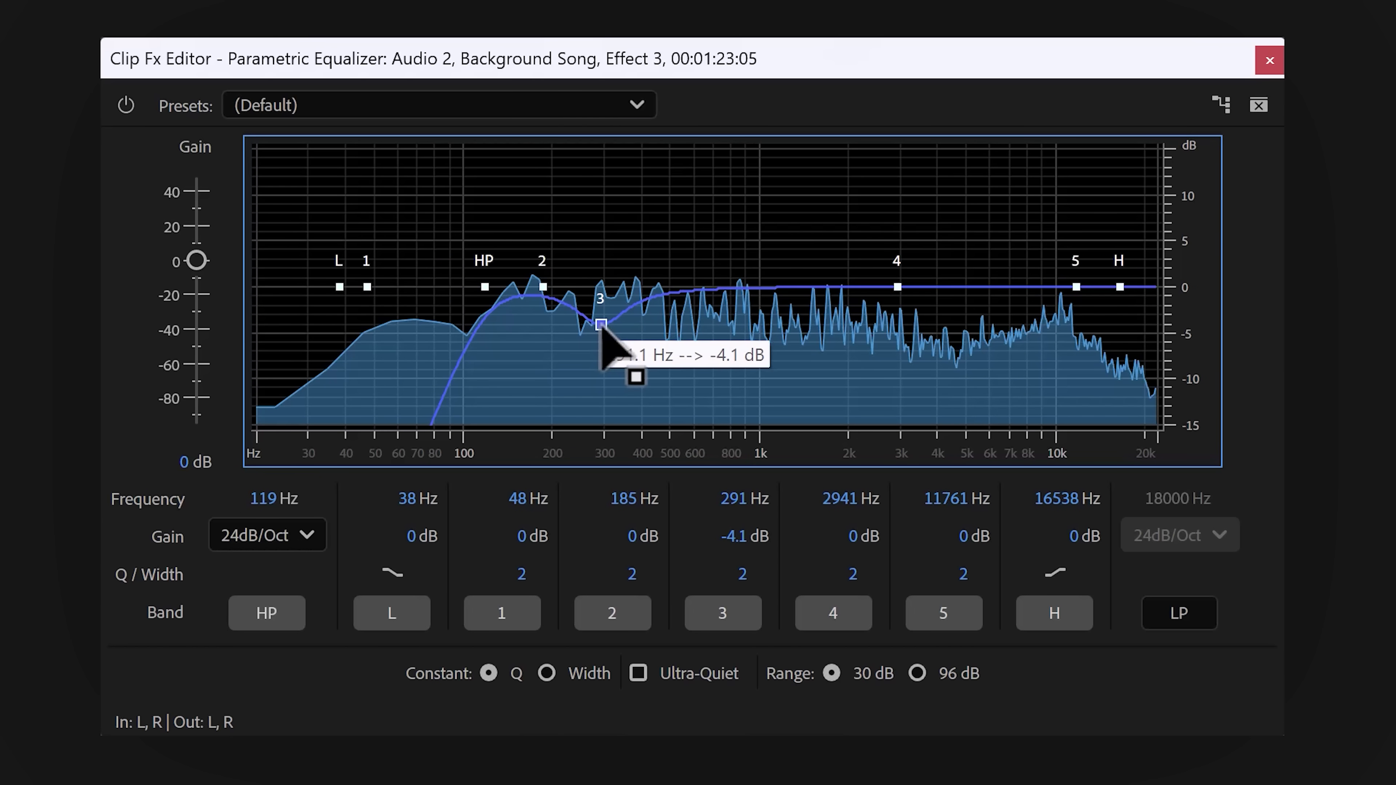
{"action": "left_click_drag", "start_coordinate": [591, 333], "coordinate": [585, 346]}
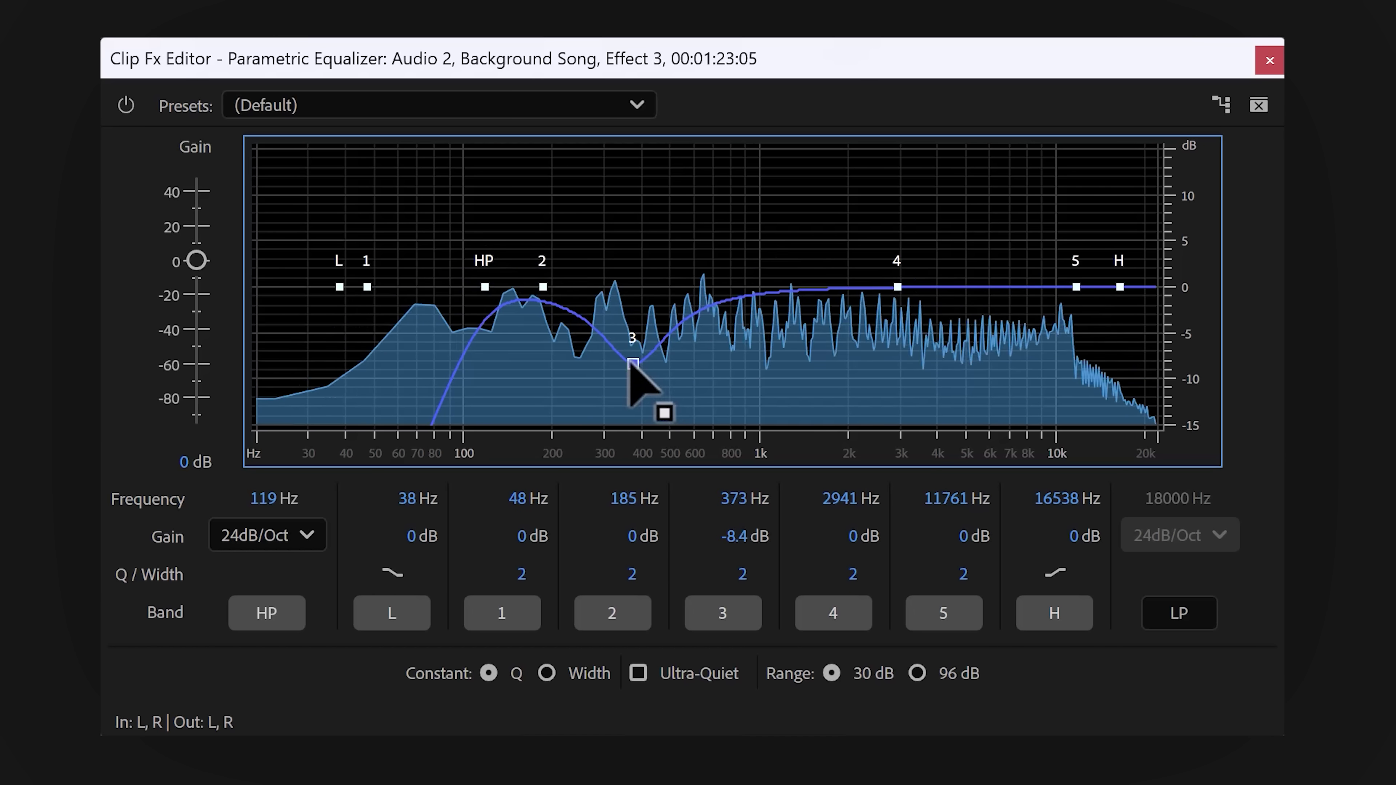